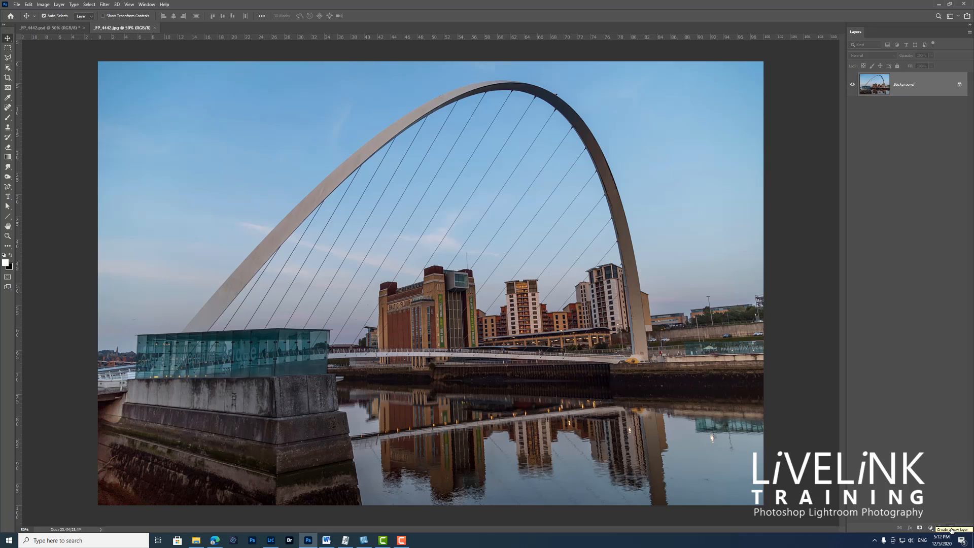
Add a blank layer above the bridge photo and reset the colours to default, with white as foreground and black as background.
left_click(951, 529)
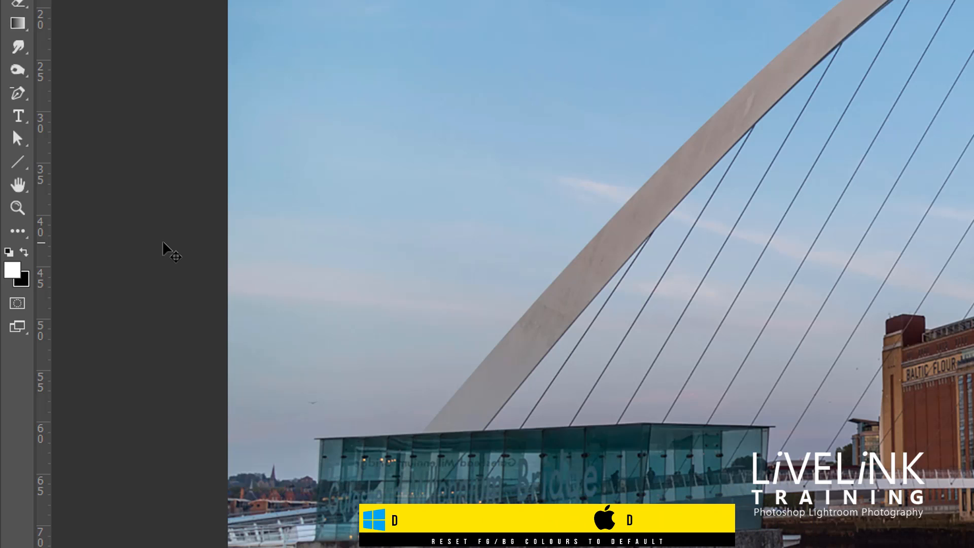
key("d")
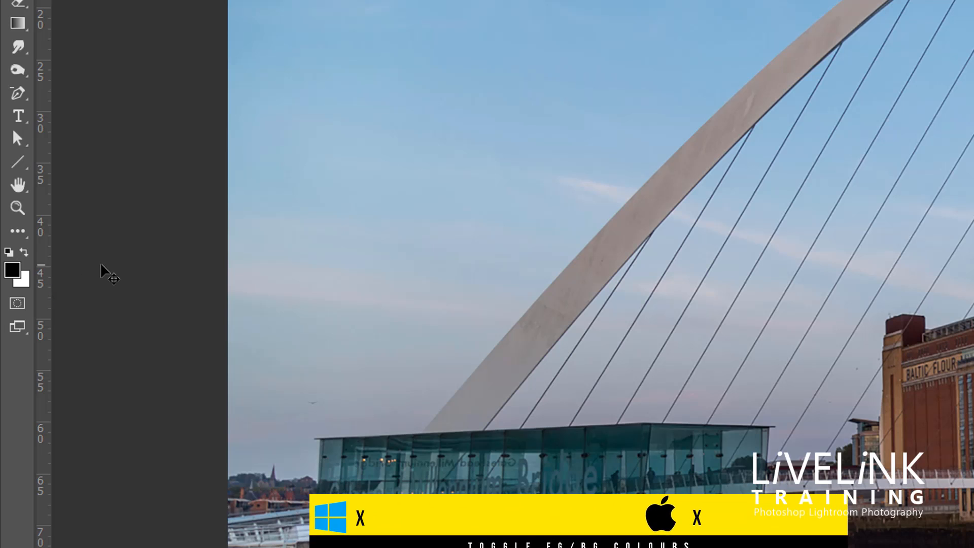
key("x")
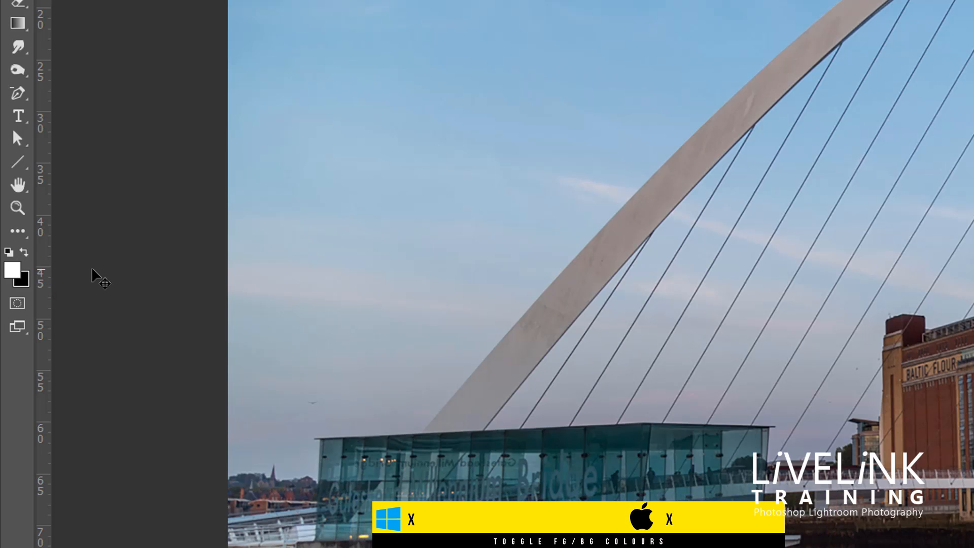
key("x")
key("x")
key("x")
key("x")
key("x")
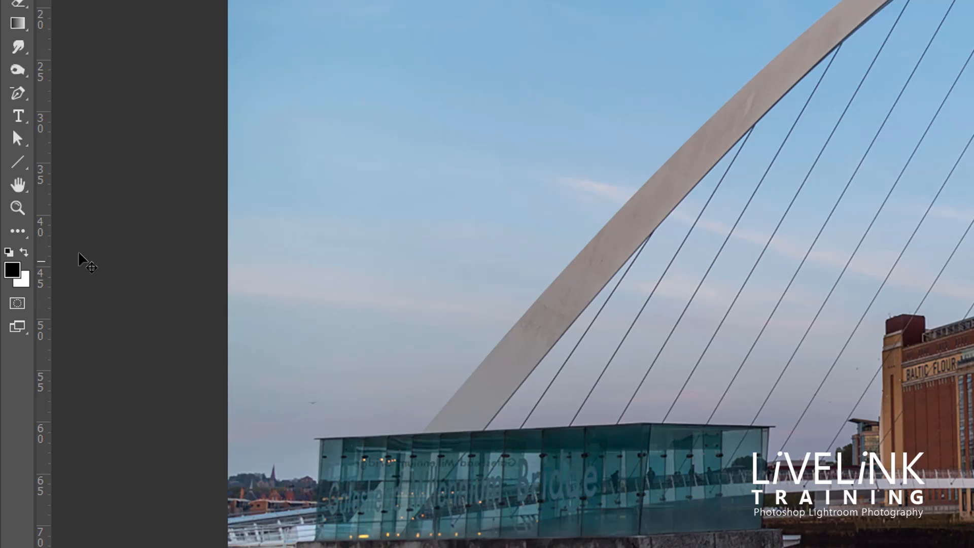
key("x")
key("x")
key("x")
key("x")
key("x")
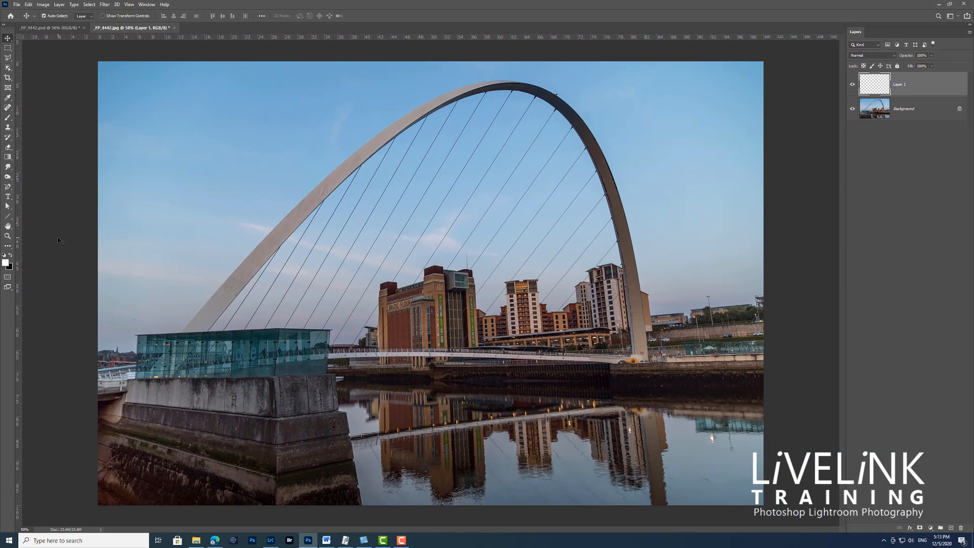
Fill the new layer with the foreground colour in Normal mode at 100% opacity.
left_click(29, 5)
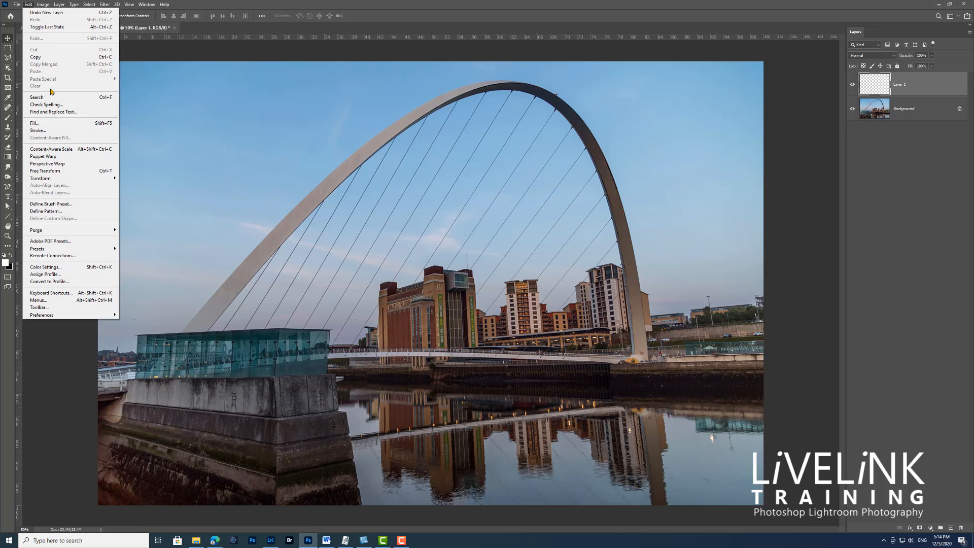
left_click(47, 124)
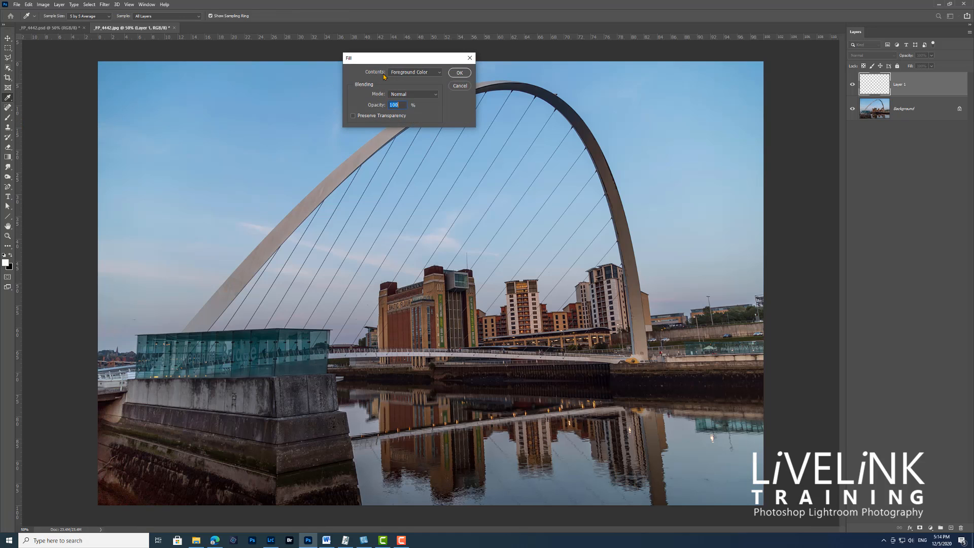
left_click(440, 73)
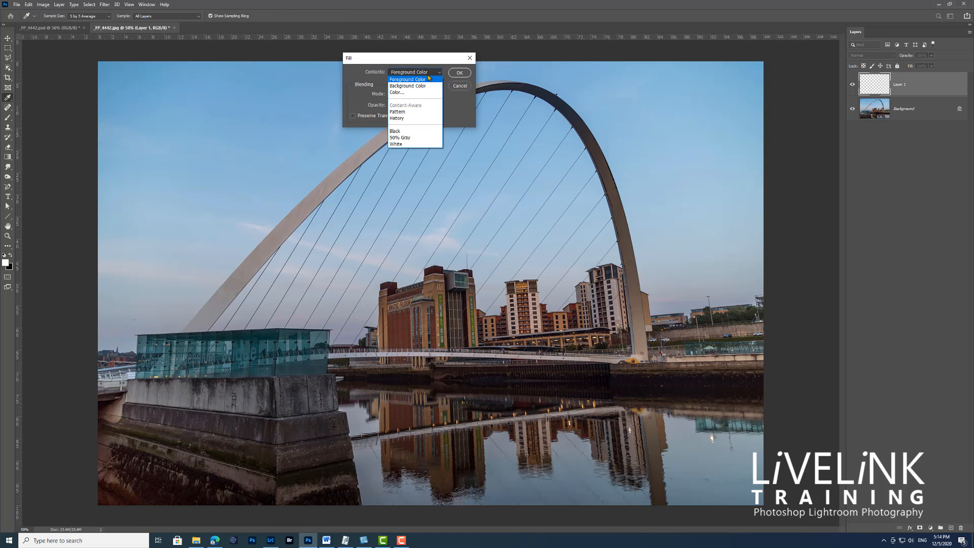
left_click(431, 80)
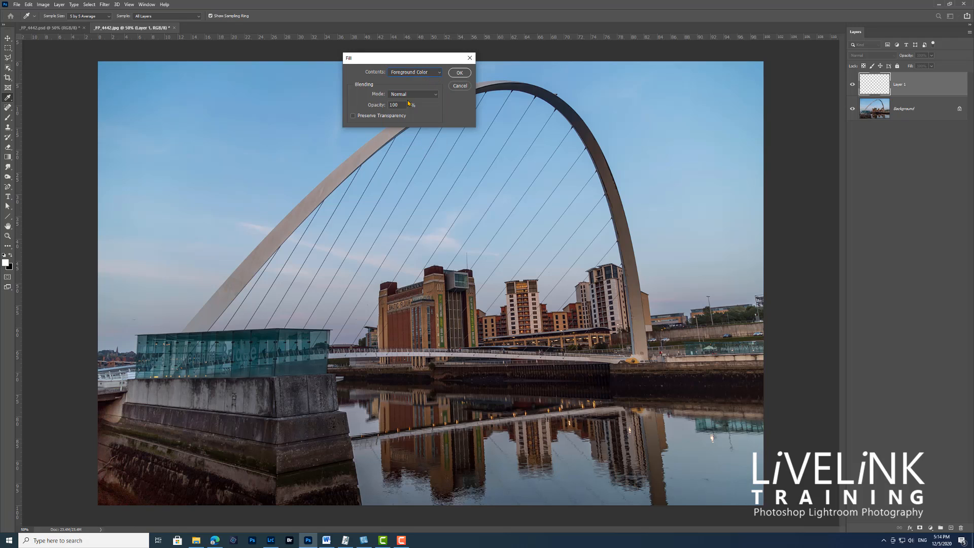
left_click(458, 74)
key("v")
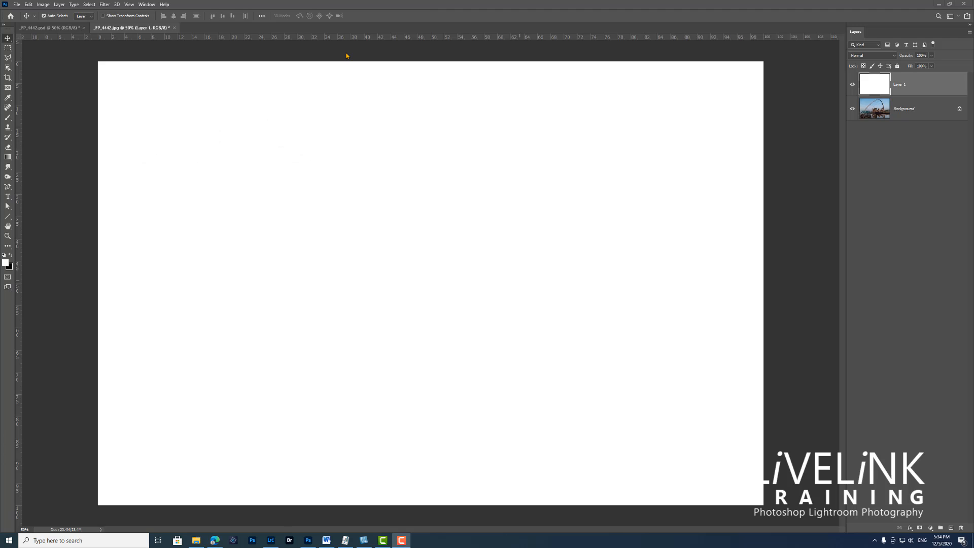
Add 25% monochromatic noise with Gaussian distribution to the white layer.
left_click(105, 5)
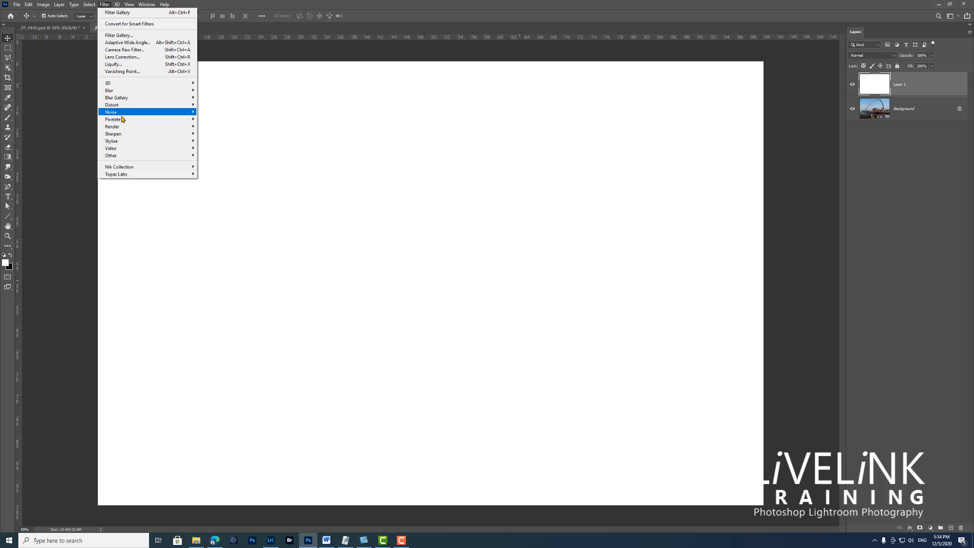
mouse_move(132, 113)
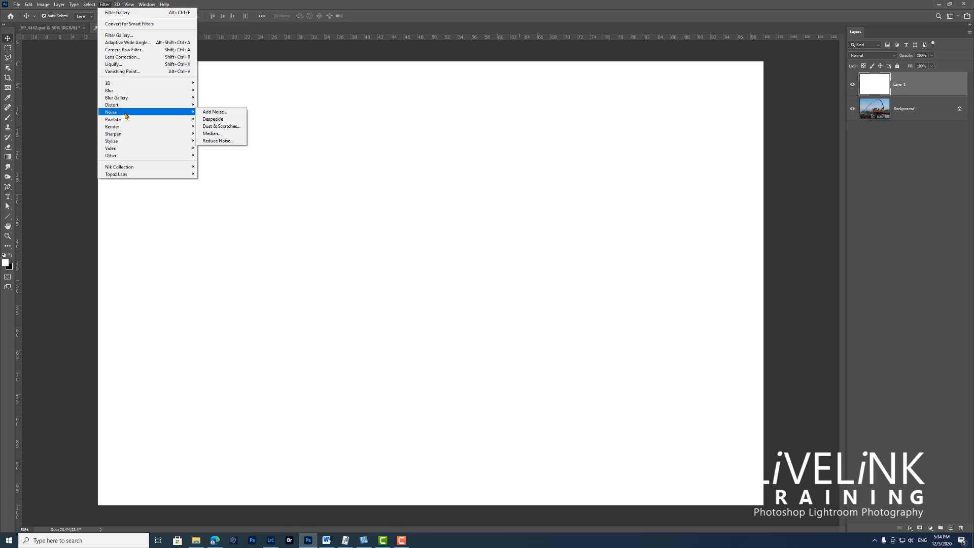
left_click(212, 113)
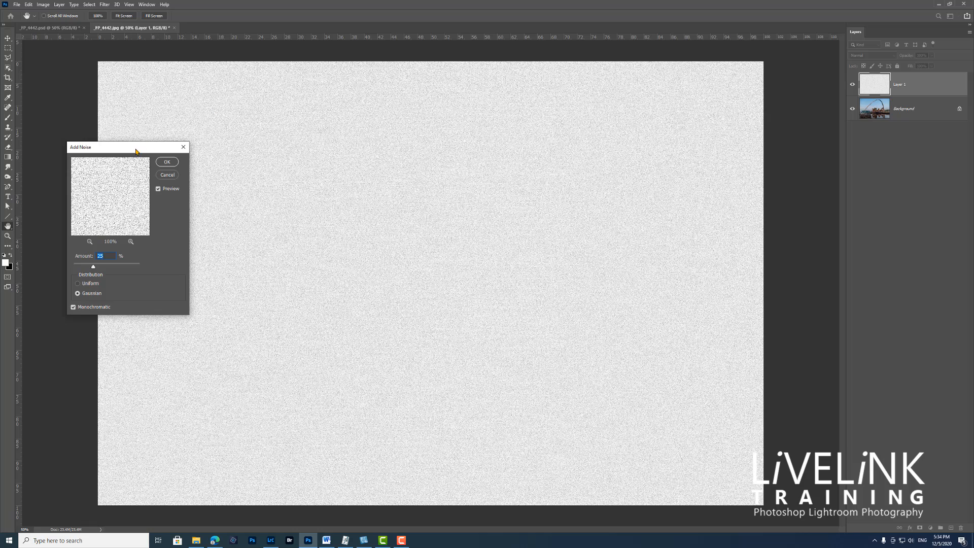
left_click_drag(183, 144, 372, 98)
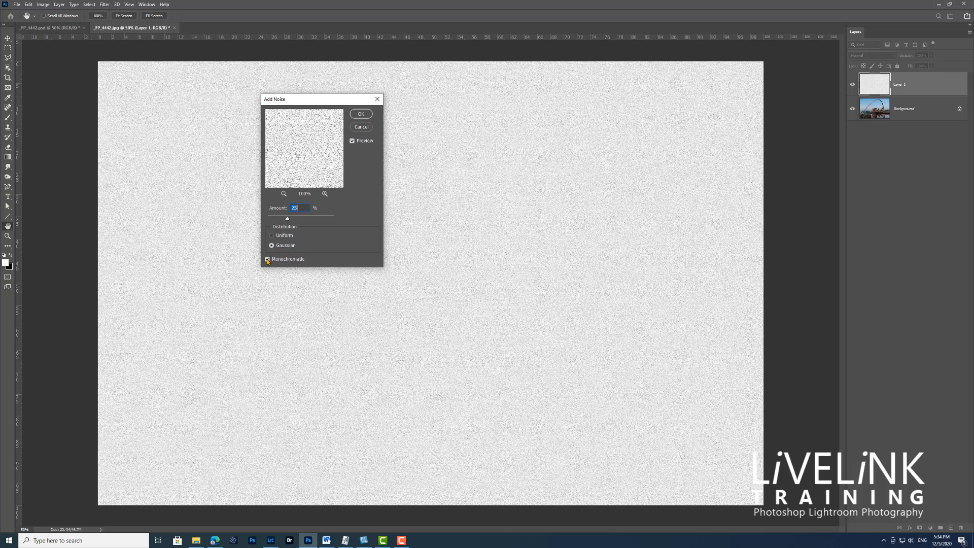
left_click(362, 114)
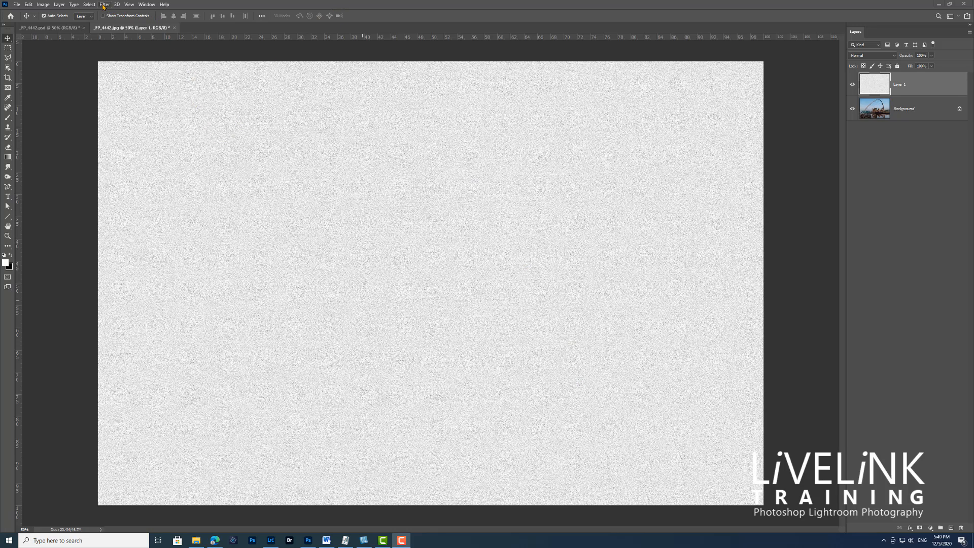
Apply the Halftone Pattern sketch filter to the noise layer with Size 9, Contrast 8 and the Dot pattern type.
left_click(105, 5)
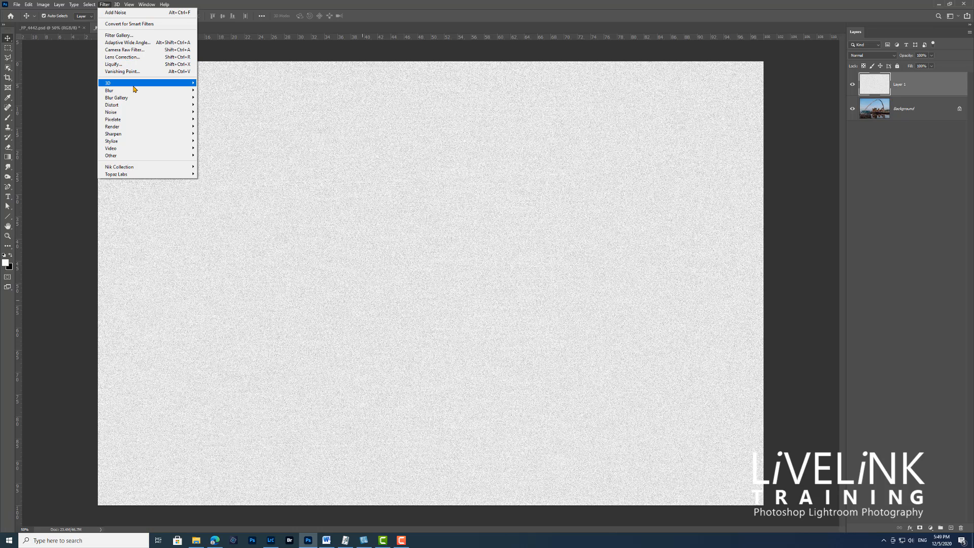
left_click(139, 38)
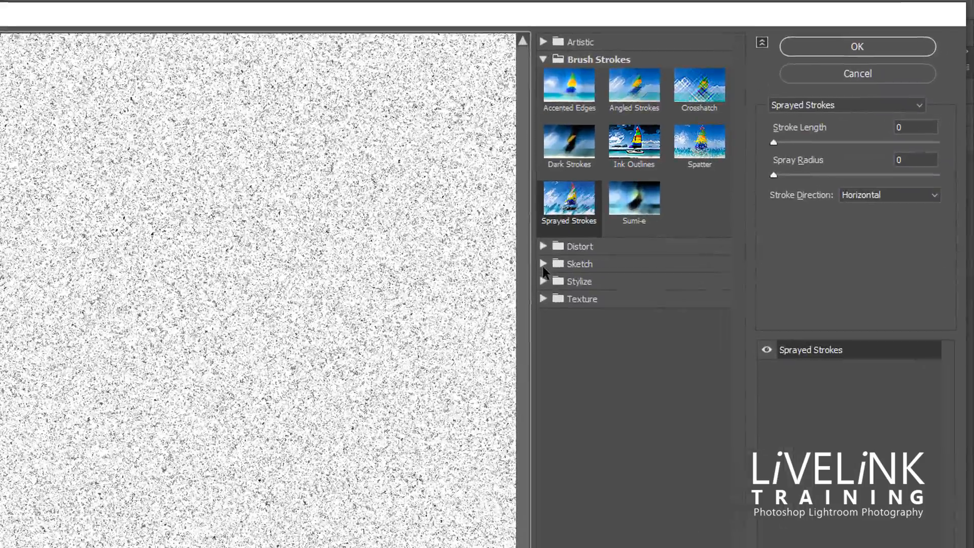
left_click(769, 126)
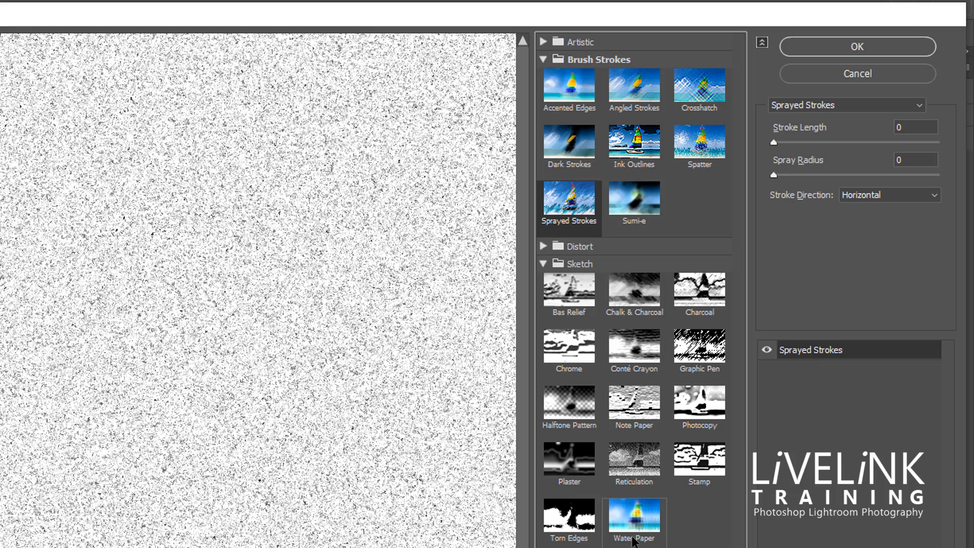
left_click(569, 412)
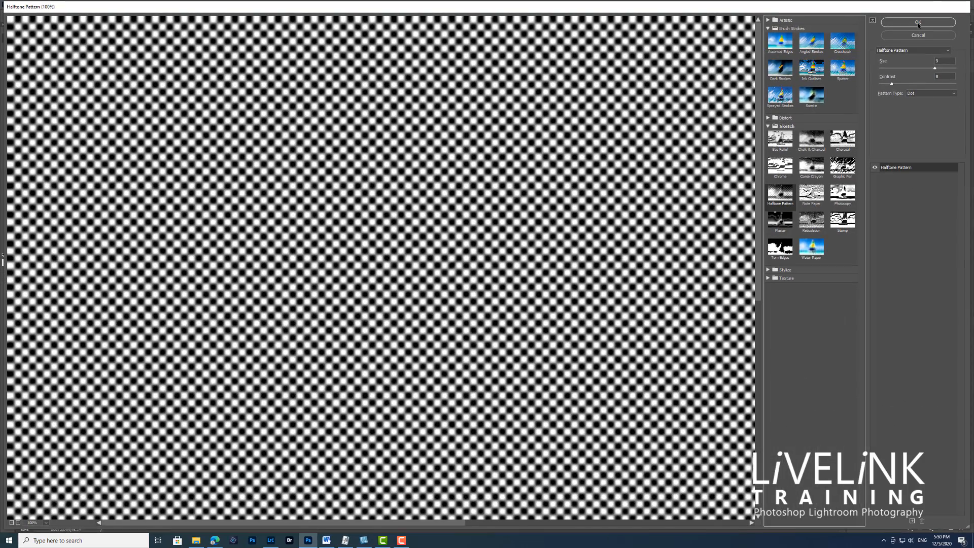
left_click(918, 24)
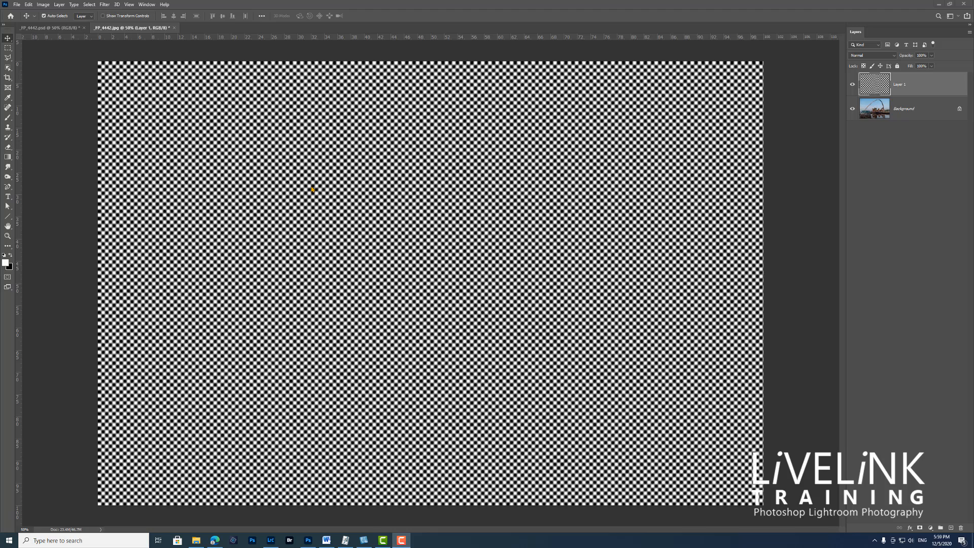
Apply the Water Paper sketch filter to the dotted layer with Fiber Length 50, Brightness 80 and Contrast 70.
left_click(105, 6)
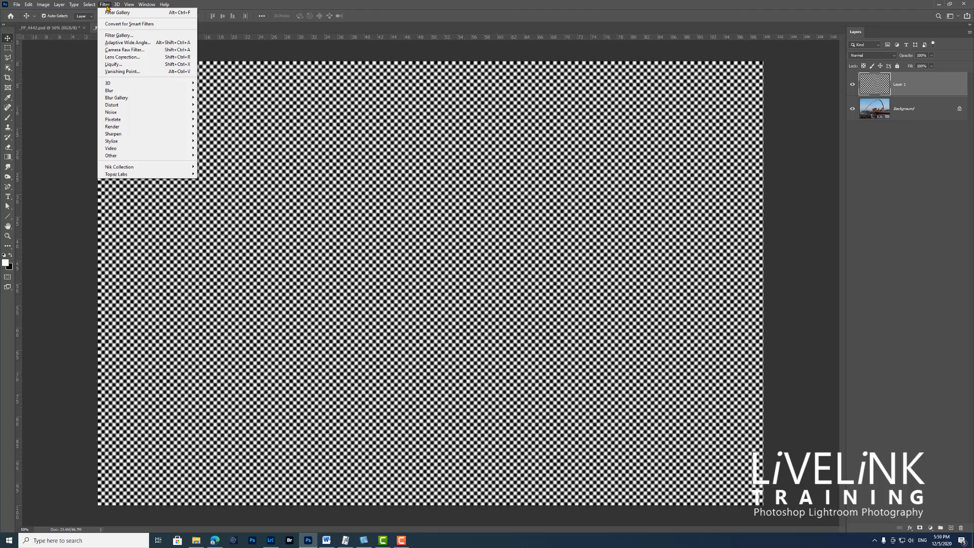
left_click(138, 39)
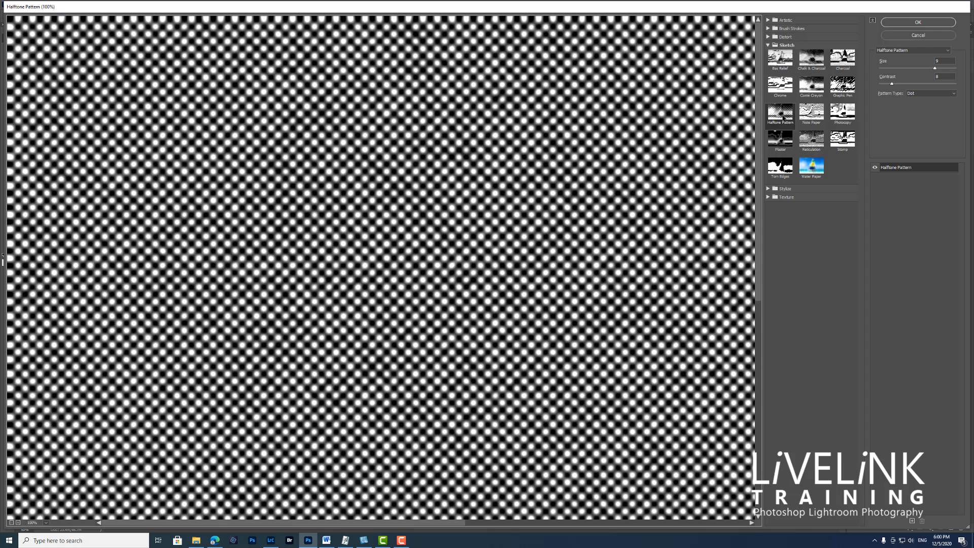
left_click(811, 169)
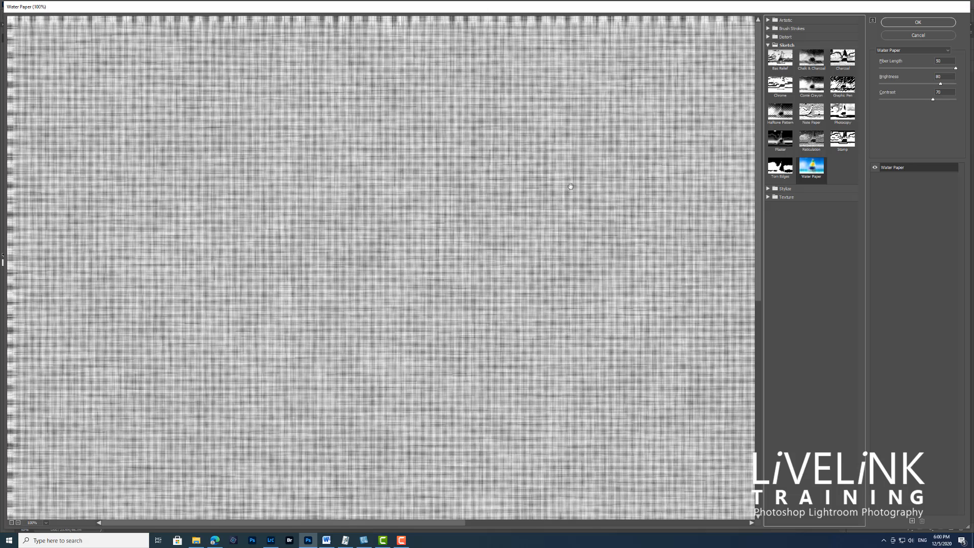
left_click(917, 22)
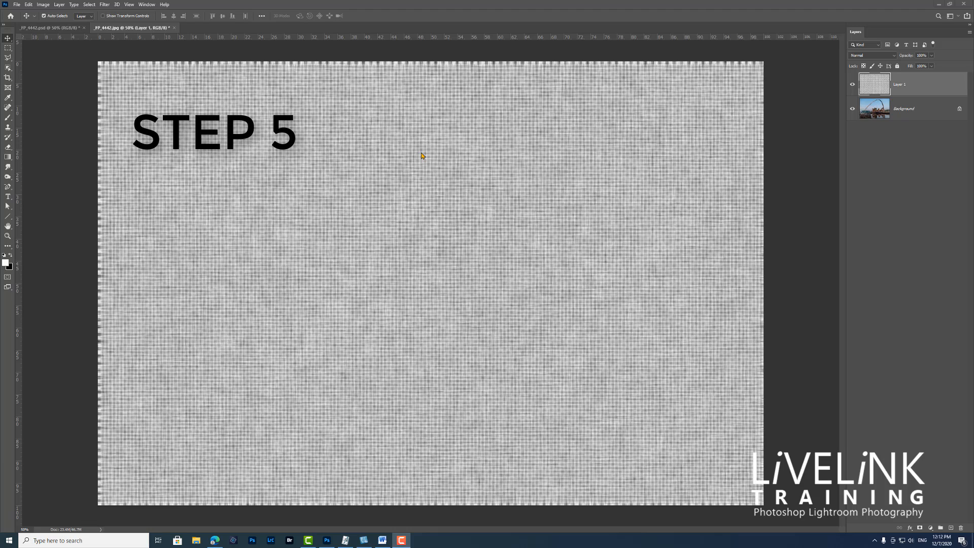
Apply the Sprayed Strokes filter to the texture layer with Stroke Length 8, Spray Radius 12 and Horizontal stroke direction.
left_click(103, 5)
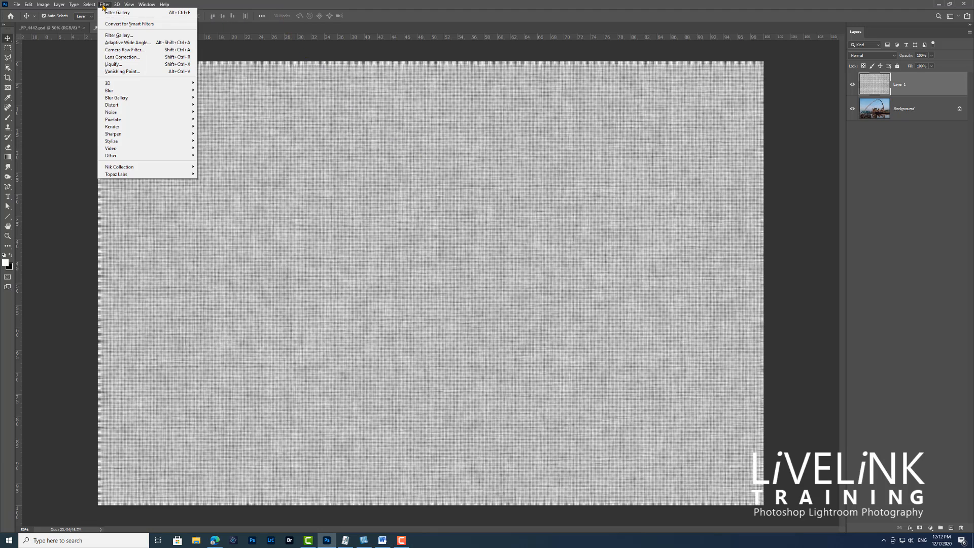
left_click(130, 38)
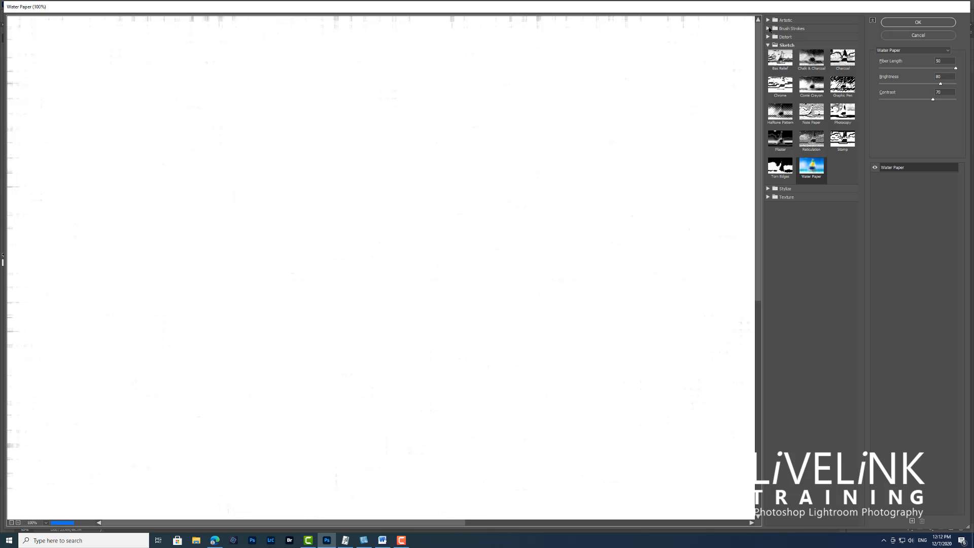
left_click(768, 45)
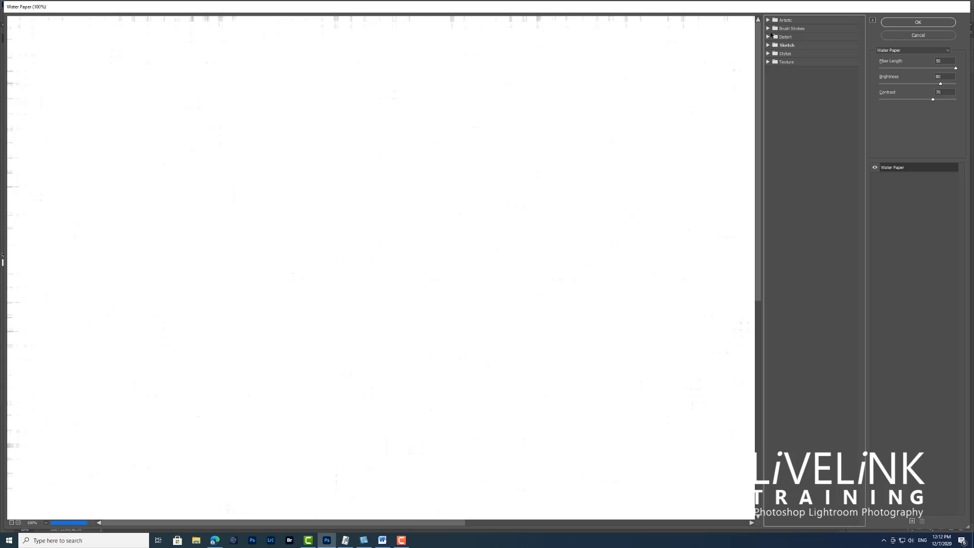
left_click(769, 29)
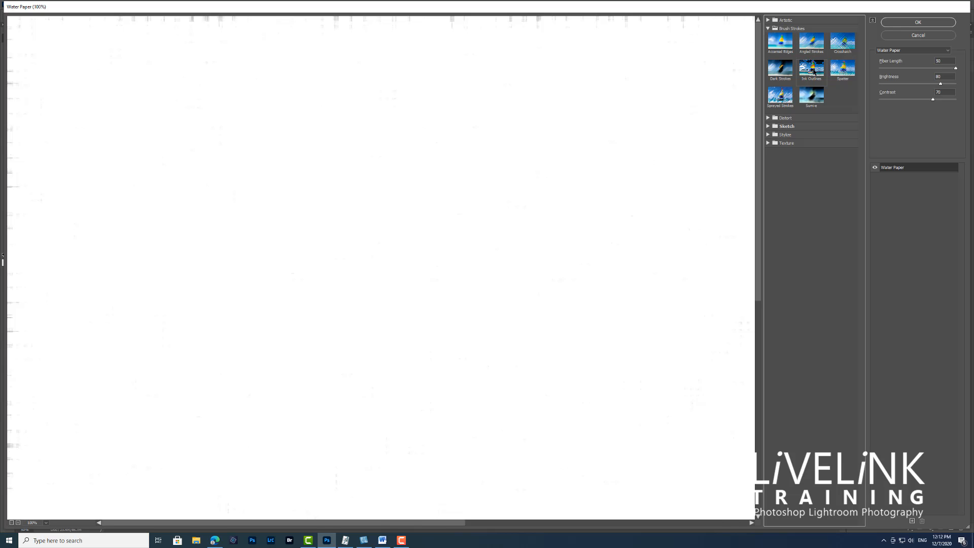
left_click(782, 96)
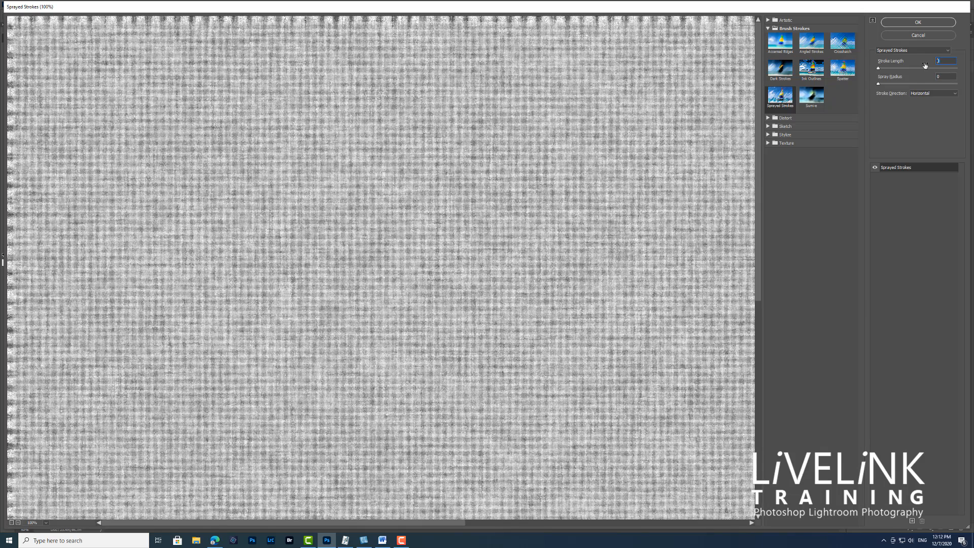
left_click(942, 61)
type("8")
type("12")
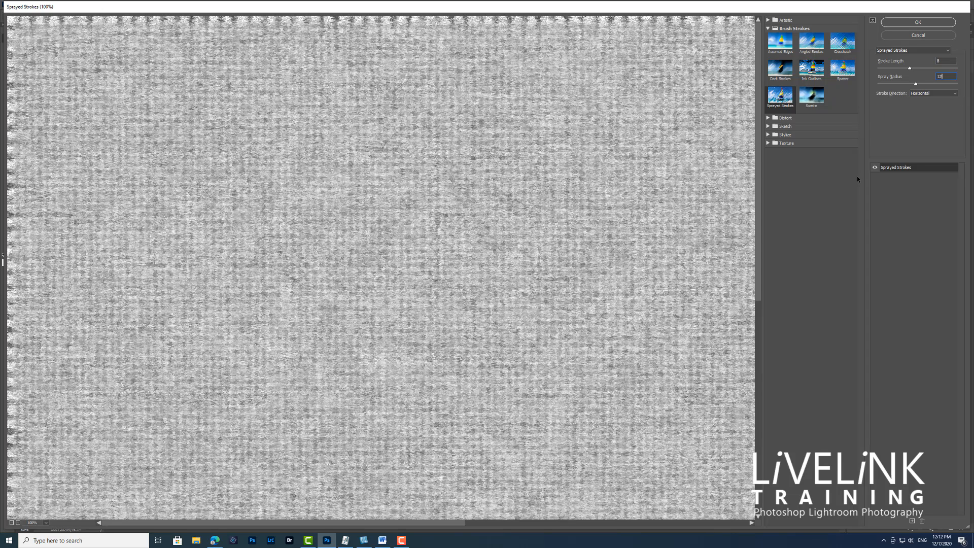
left_click(918, 23)
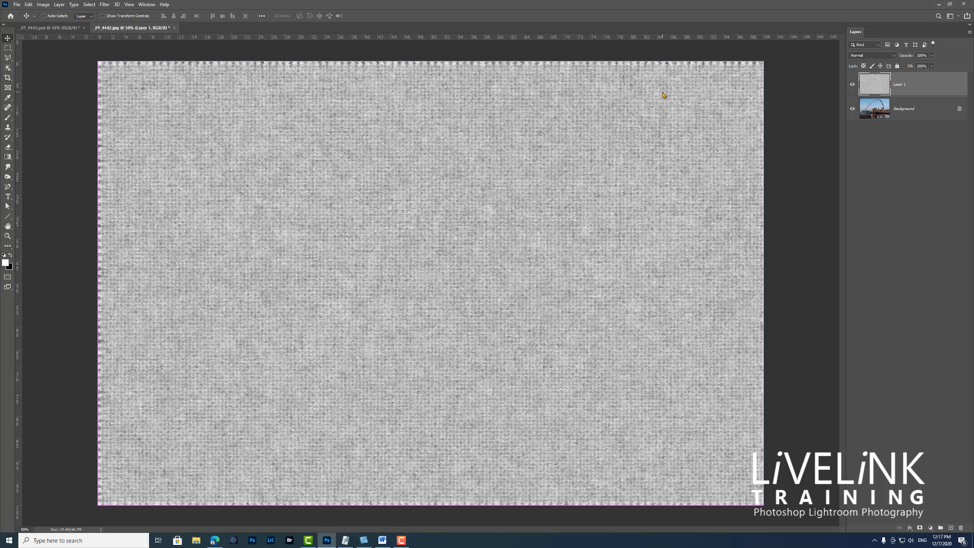
Enlarge the texture layer with Free Transform to about 102.7%, pushing its frayed borders just beyond the canvas edges.
key("ctrl+minus")
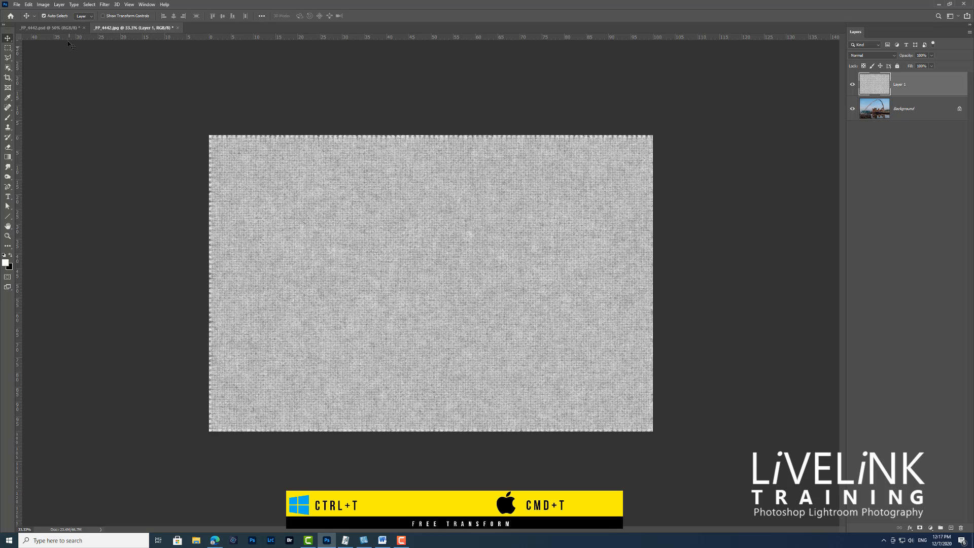
left_click(29, 5)
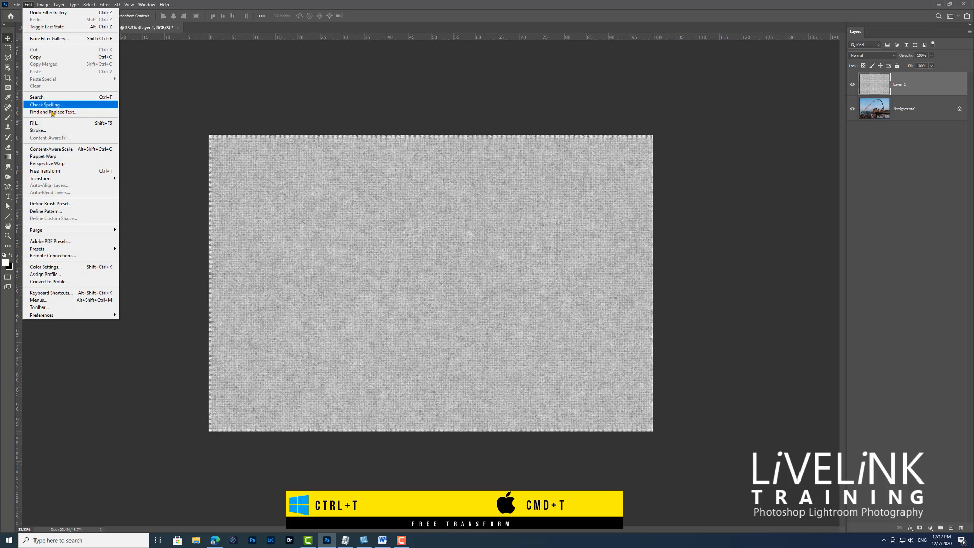
left_click(58, 171)
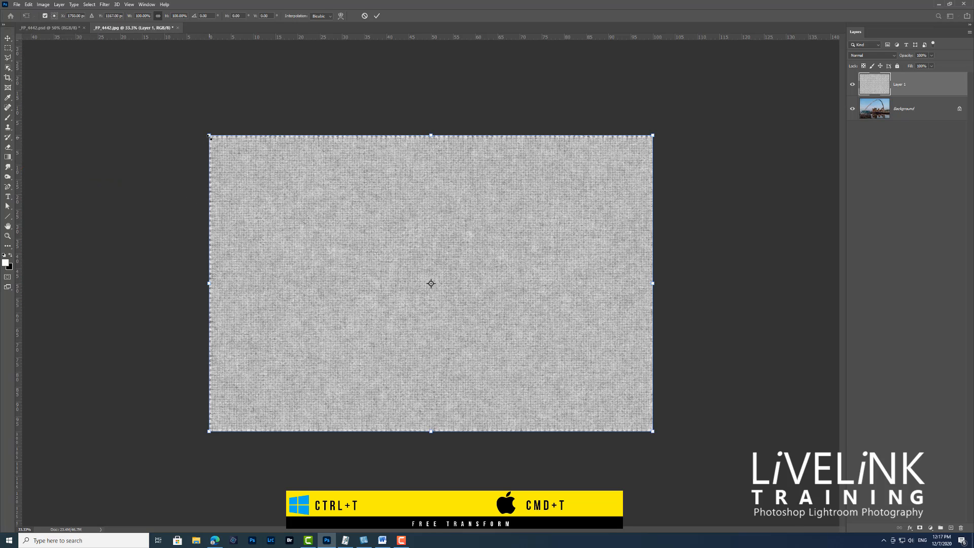
left_click_drag(209, 136, 204, 131)
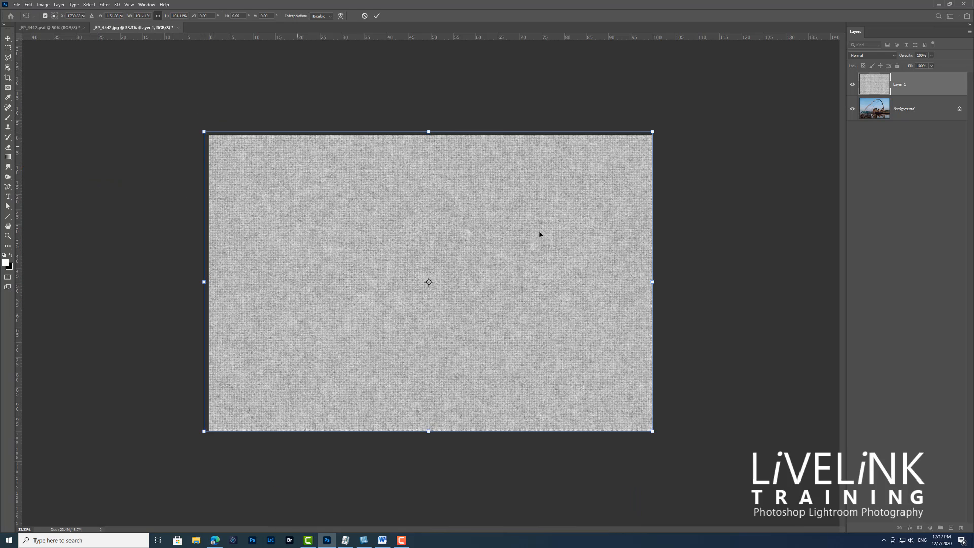
left_click_drag(654, 432, 659, 436)
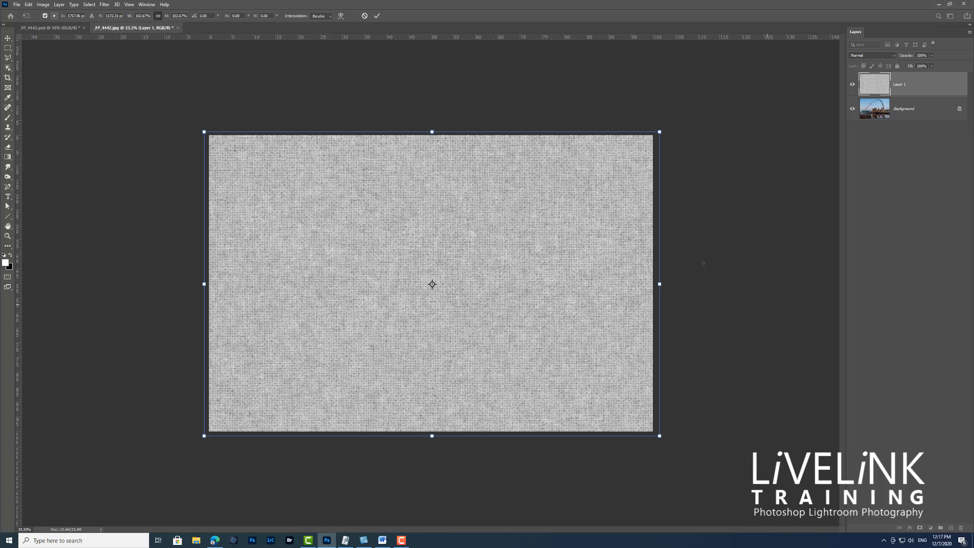
left_click(376, 16)
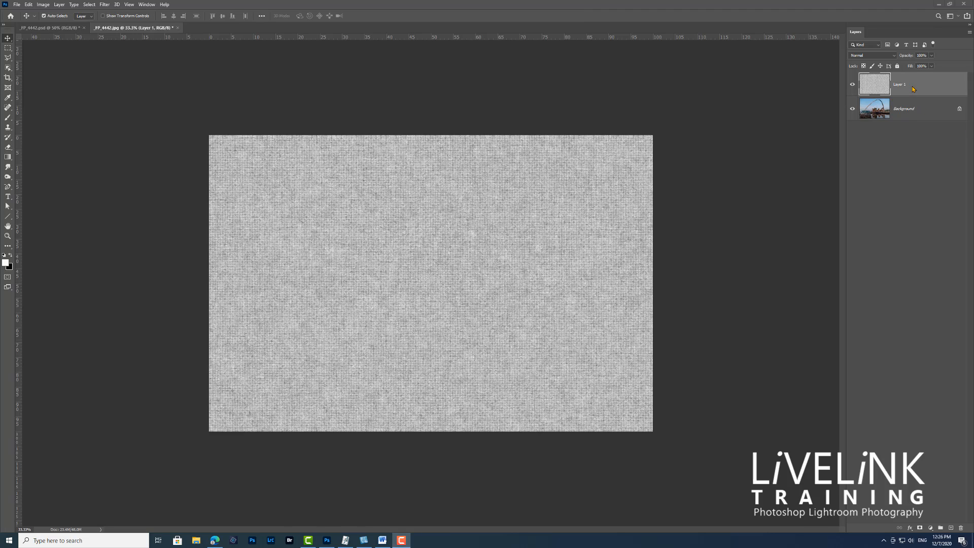
Duplicate the texture layer and render randomized Fibers on the copy with Variance 7 and Strength 4.
left_click(931, 85)
key("ctrl+j")
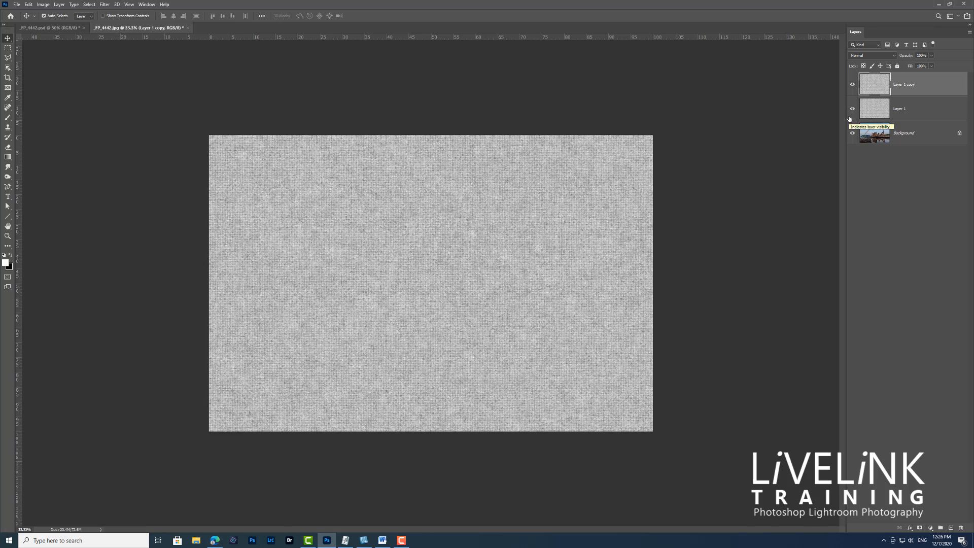
left_click(103, 5)
mouse_move(122, 130)
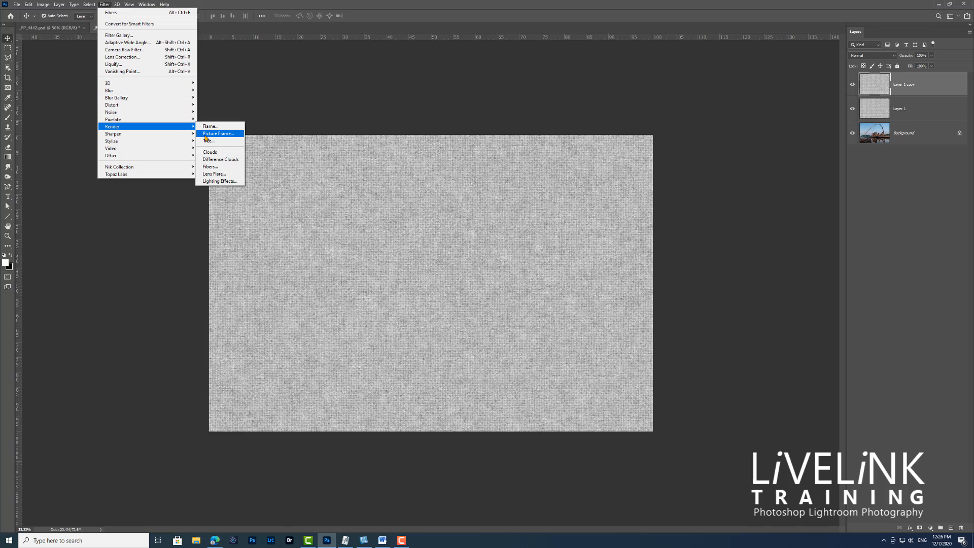
left_click(224, 167)
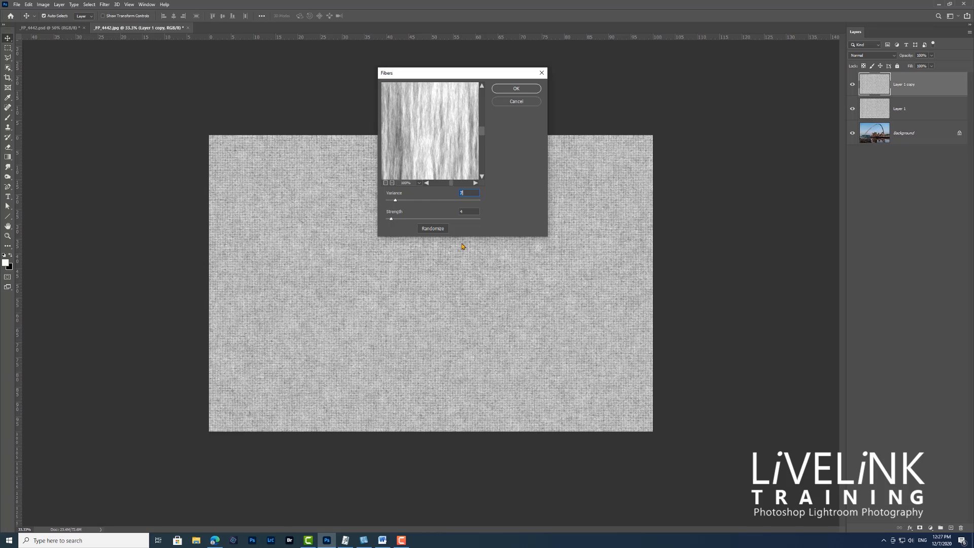
left_click(435, 228)
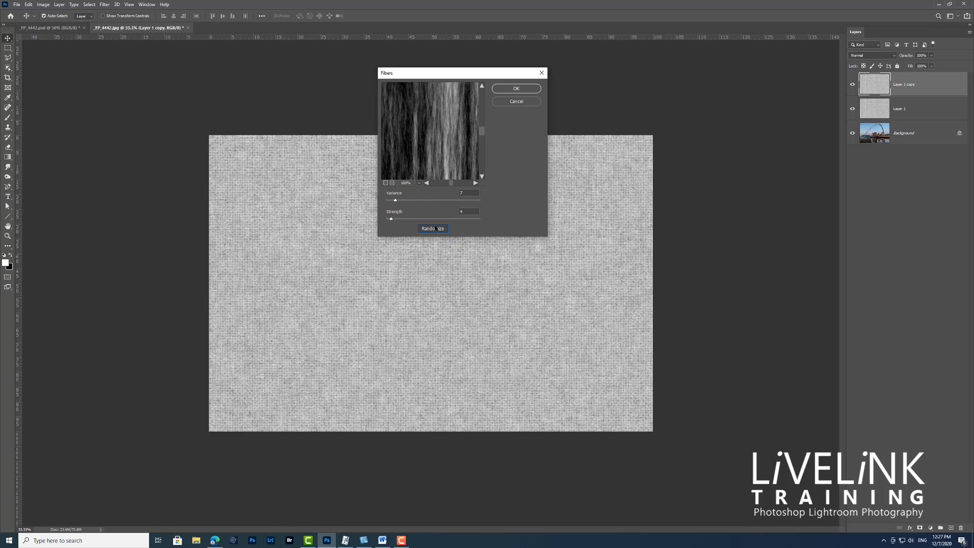
left_click(435, 229)
left_click(435, 228)
left_click(435, 229)
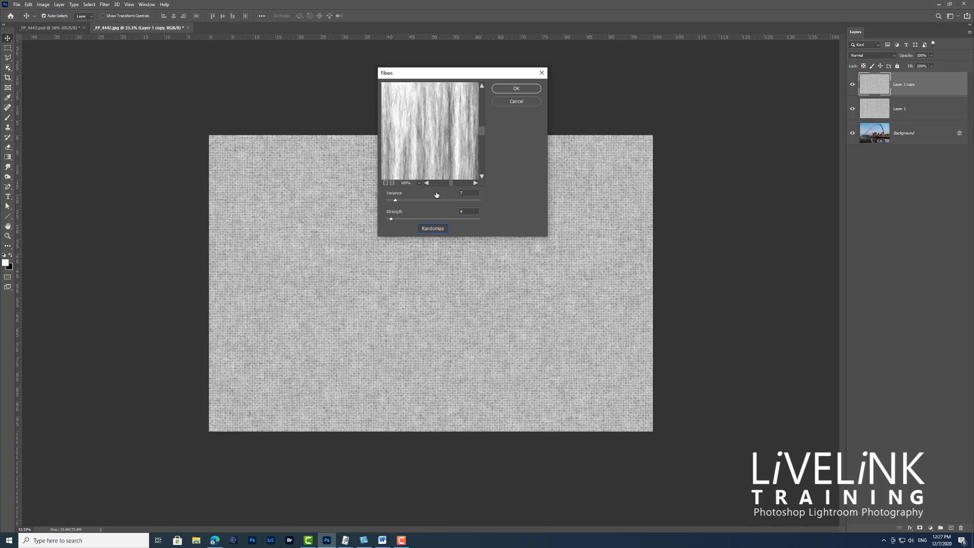
left_click(516, 89)
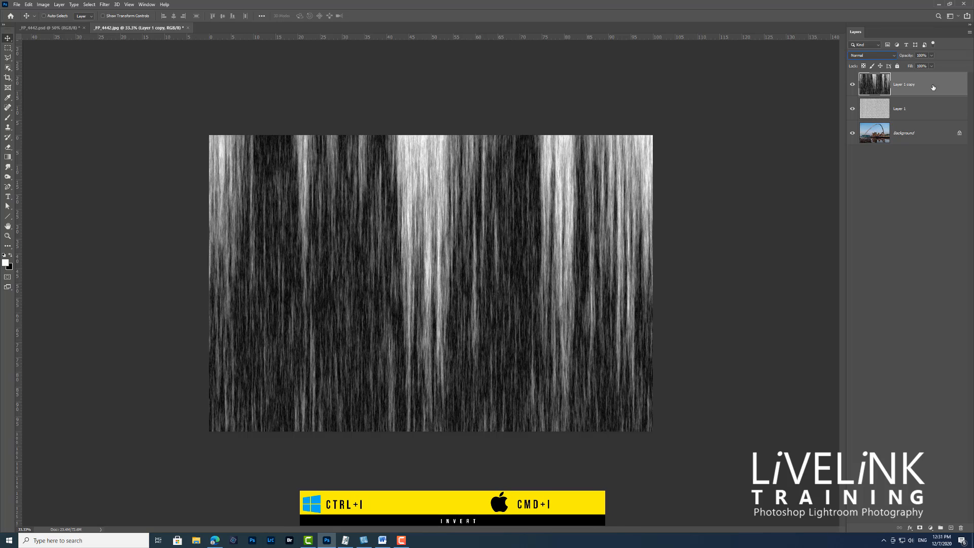
Invert the fibers layer and reduce its opacity to about 22%.
key("ctrl+i")
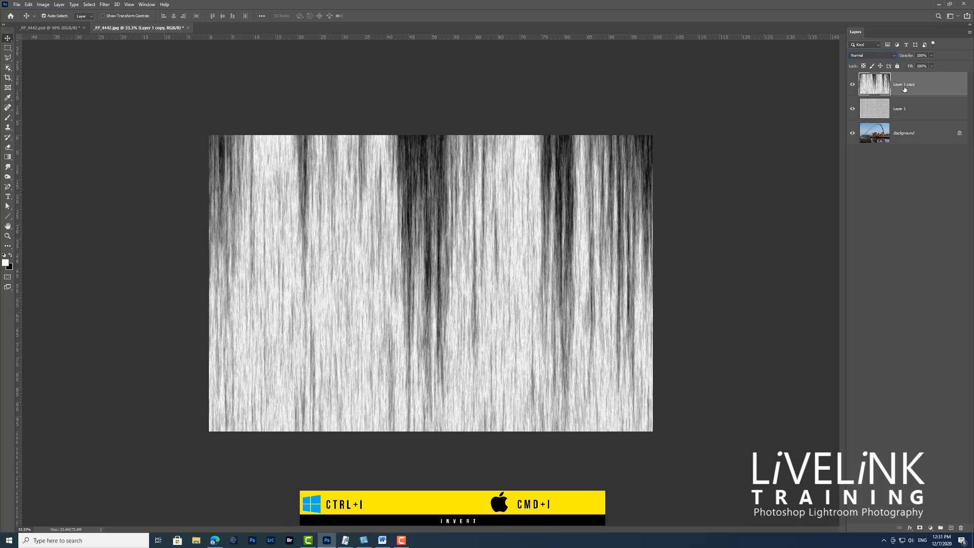
left_click(931, 56)
left_click_drag(931, 65, 905, 71)
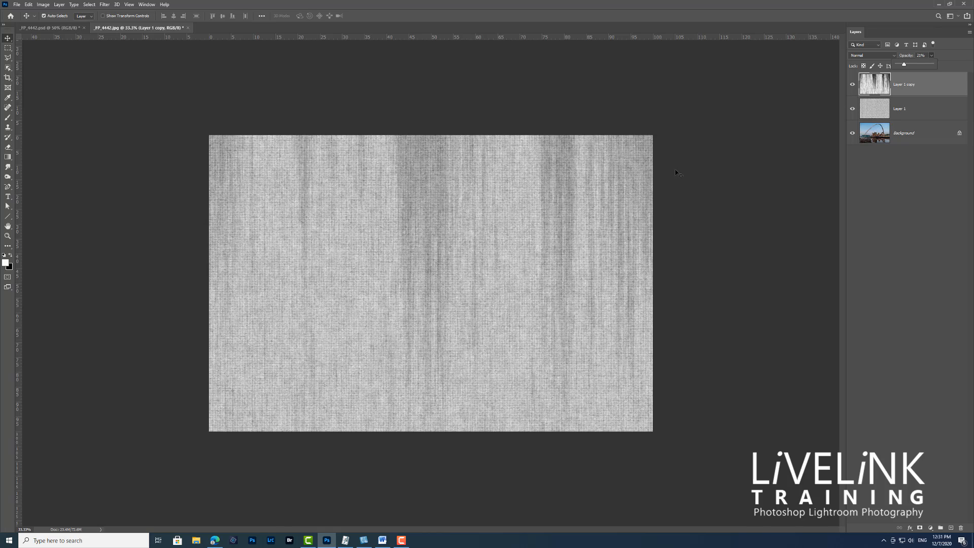
Merge the fibers layer down into the woven texture layer.
left_click(970, 34)
left_click(970, 34)
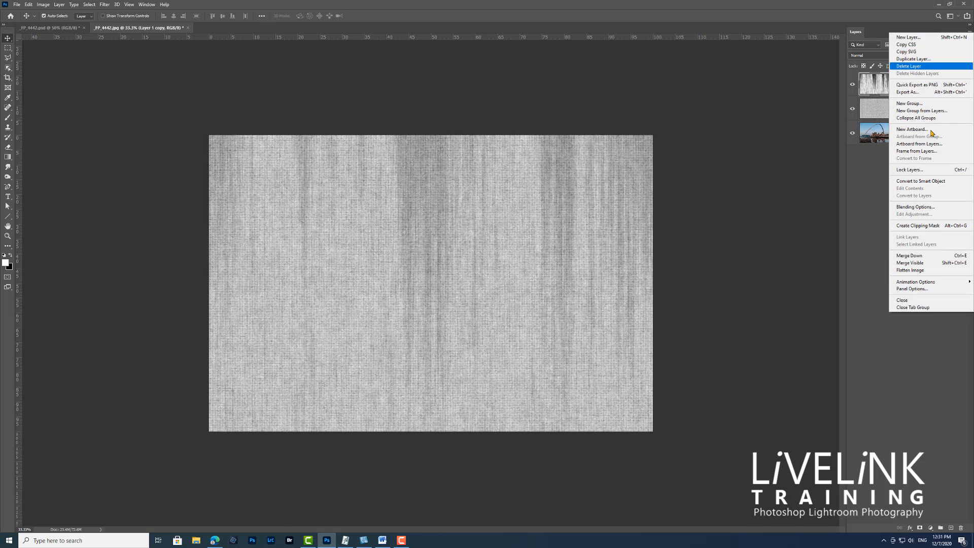
left_click(919, 255)
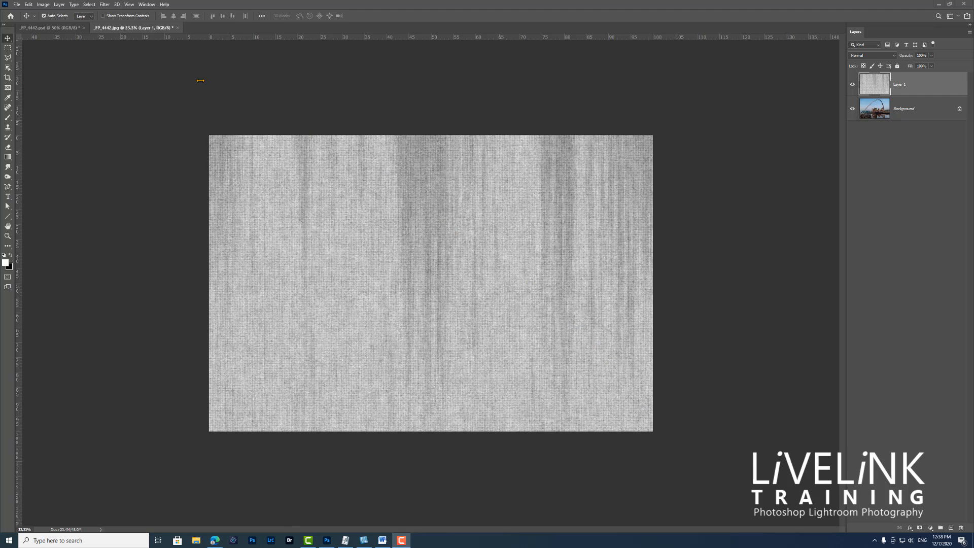
Darken the merged texture layer's edges with the Camera Raw Filter, setting Vignetting to about -35.
left_click(104, 4)
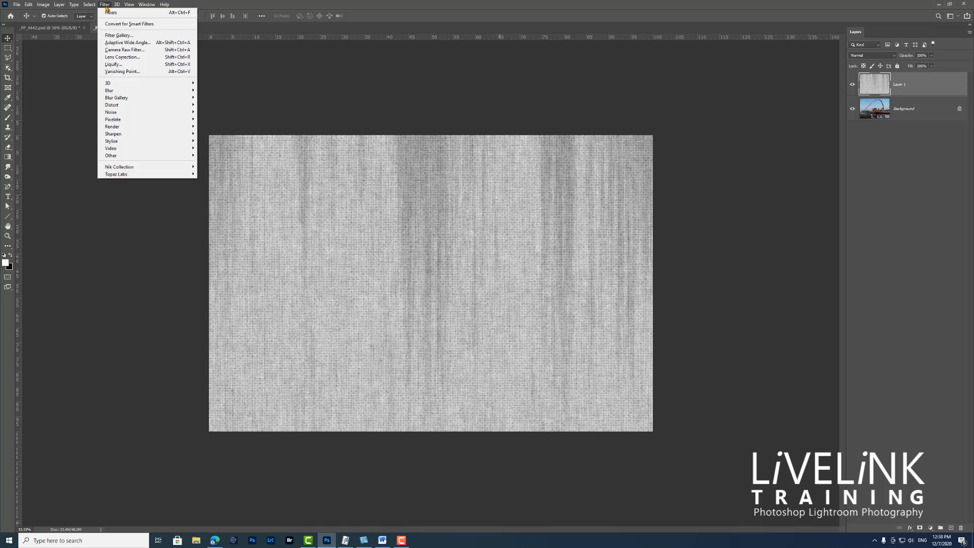
left_click(131, 51)
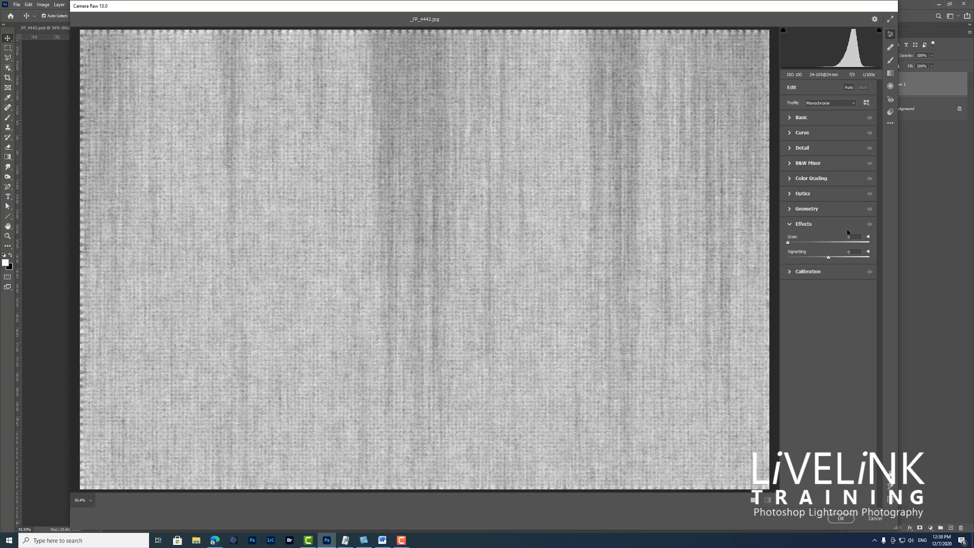
left_click(791, 227)
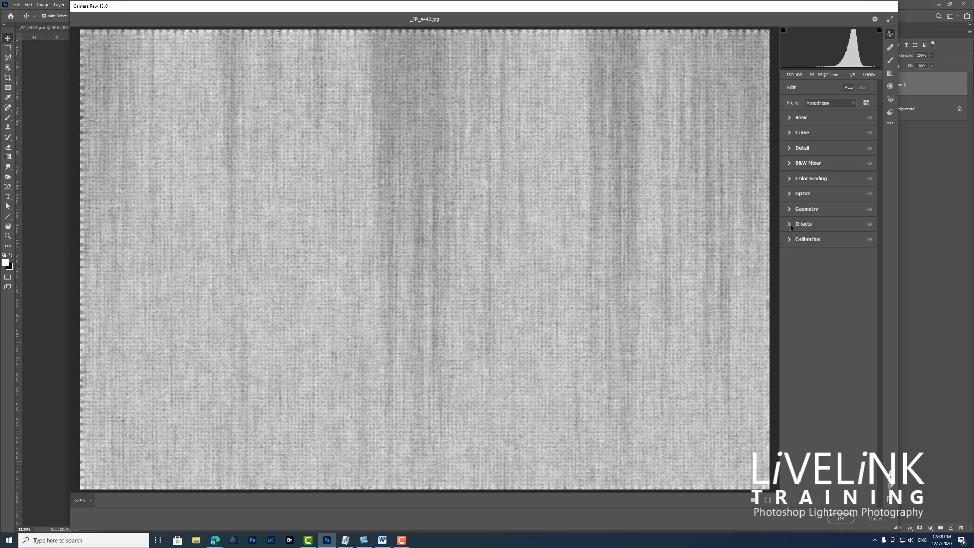
left_click(790, 225)
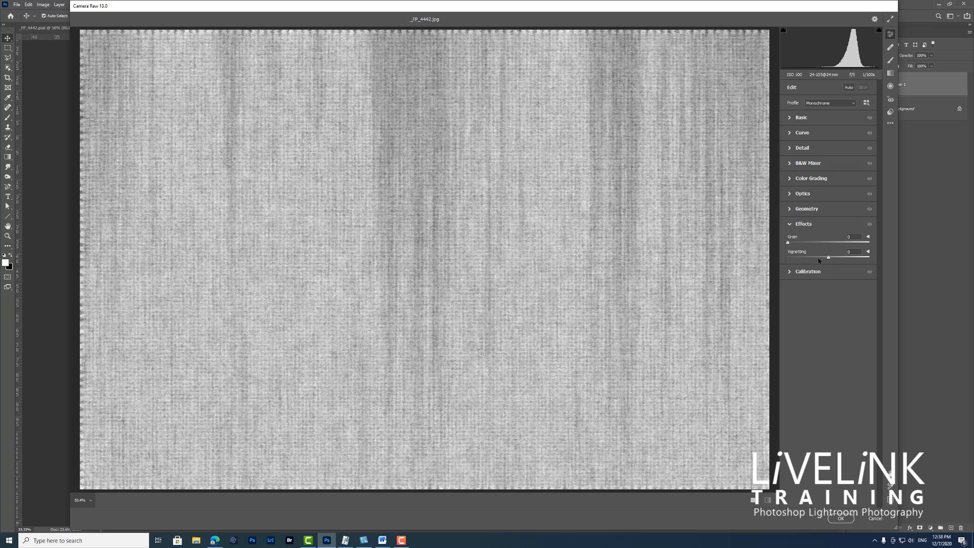
left_click_drag(828, 258, 813, 262)
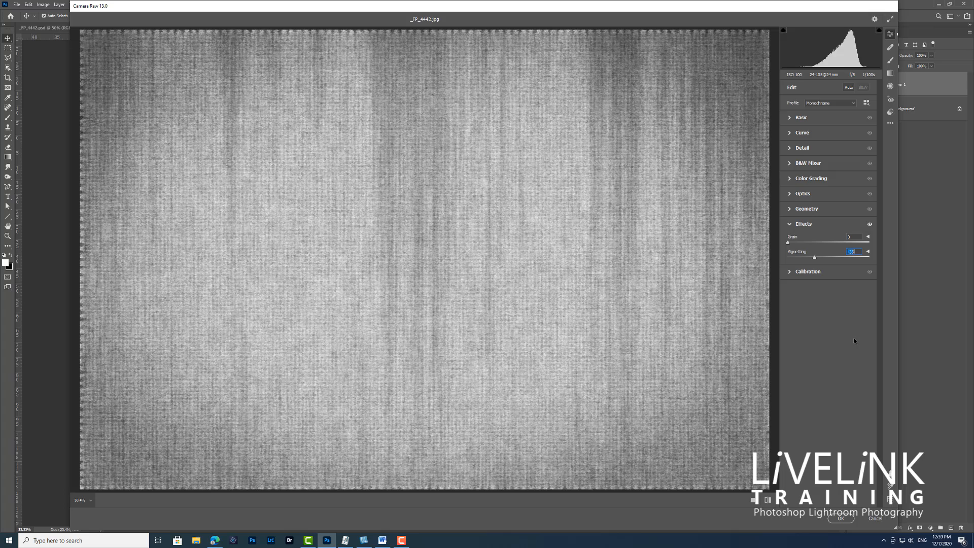
left_click(839, 519)
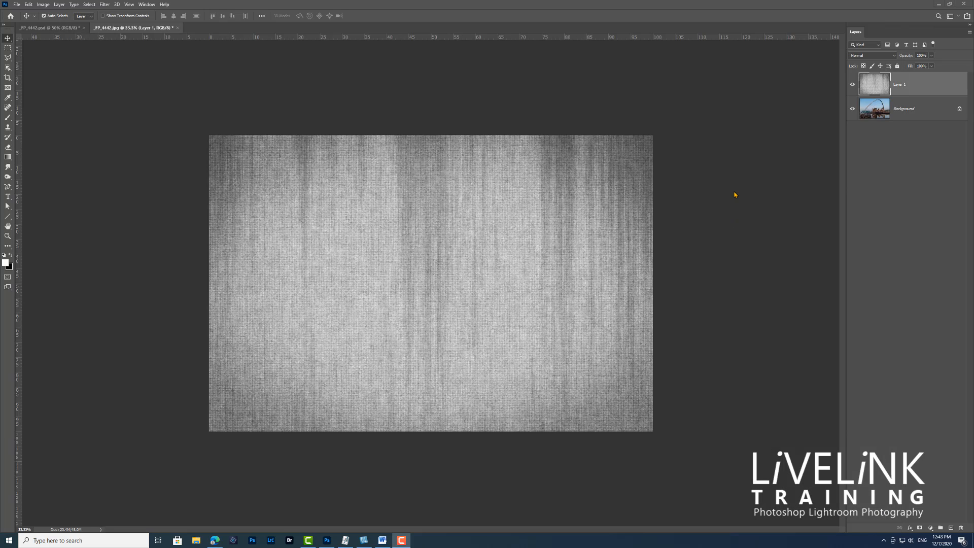
Set the texture layer's blend mode to Overlay and inspect the canvas effect on the bridge photo up close.
left_click(894, 56)
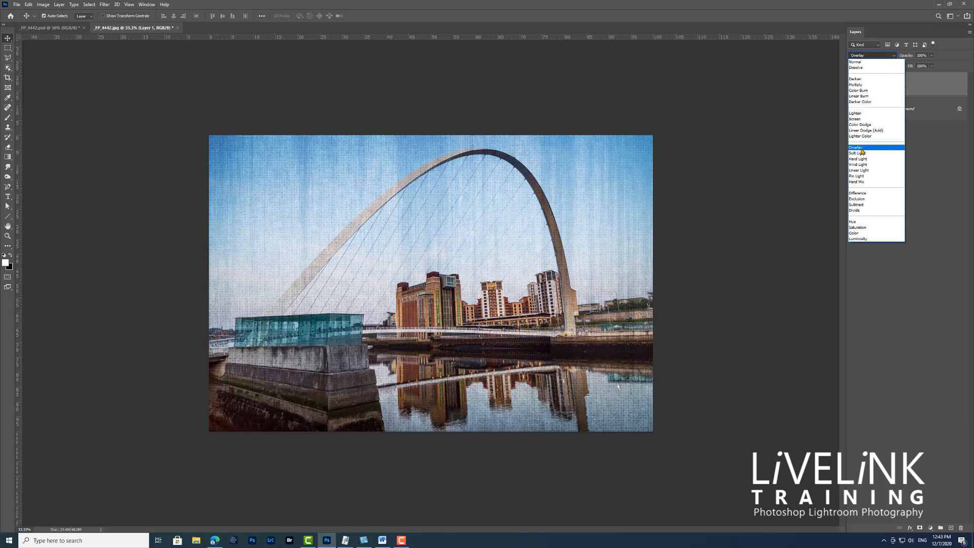
left_click(861, 147)
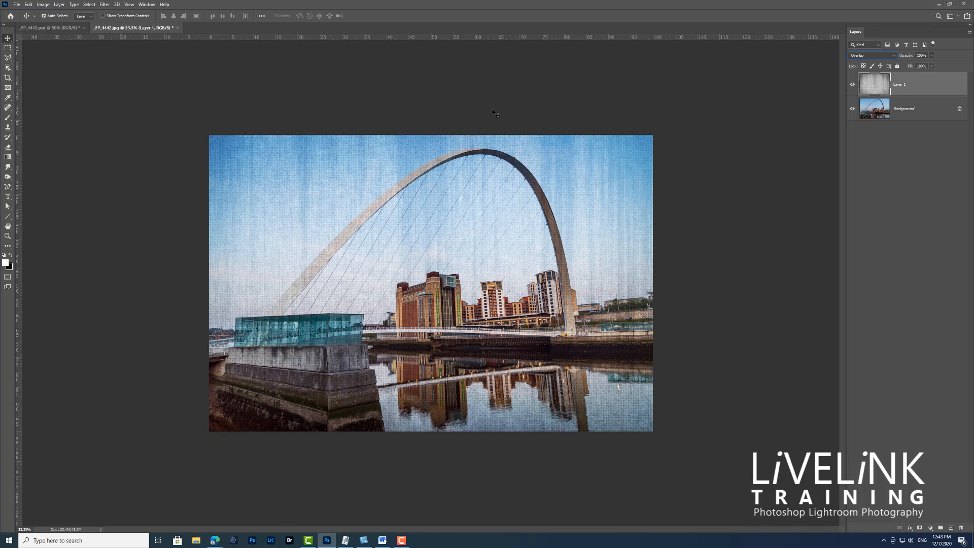
key("ctrl+plus")
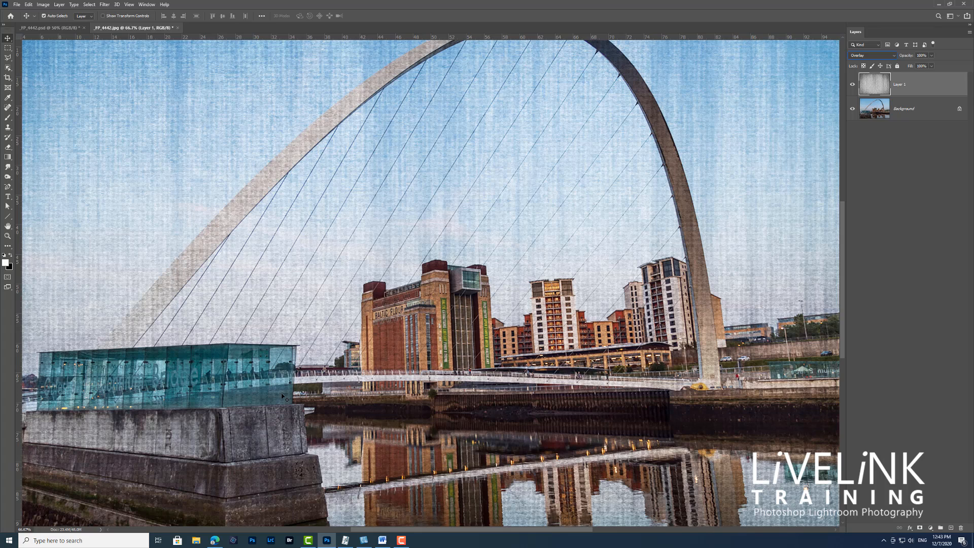
key("ctrl+minus")
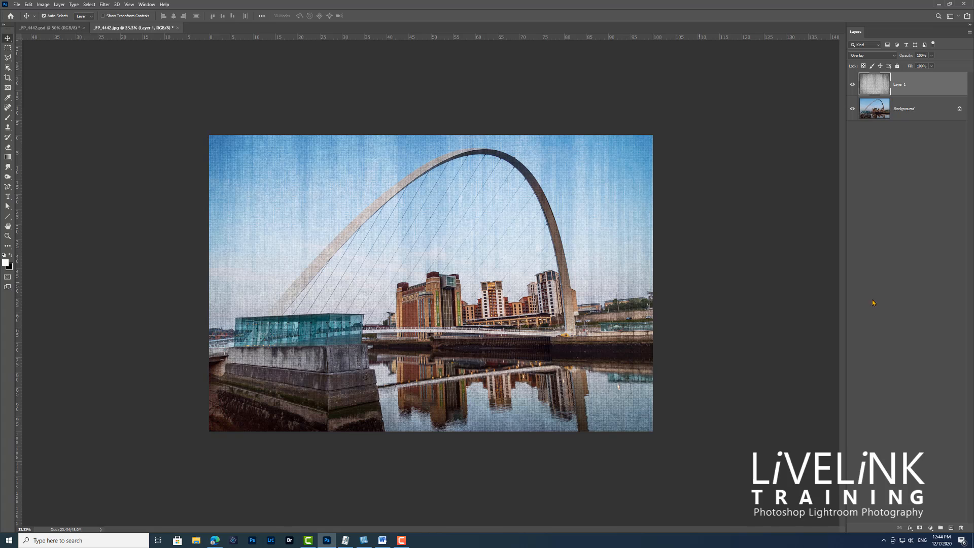
Duplicate the Background photo layer and open the Filter Gallery for the copy.
left_click(922, 112)
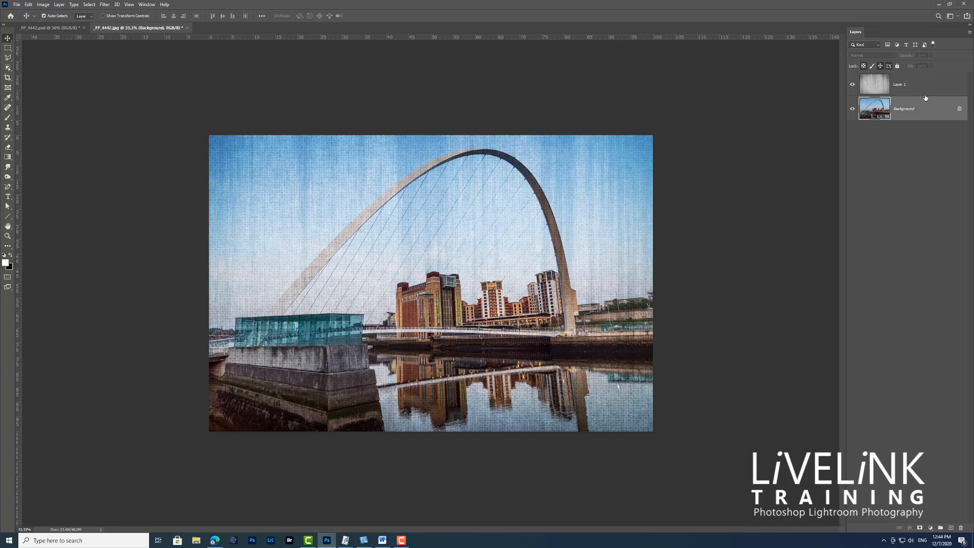
key("ctrl+j")
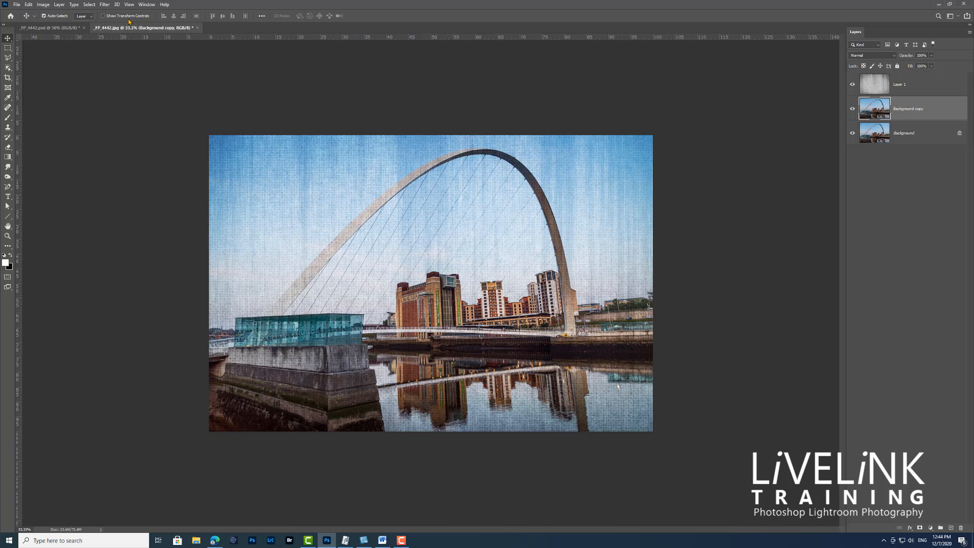
left_click(104, 5)
left_click(104, 7)
left_click(105, 5)
left_click(121, 37)
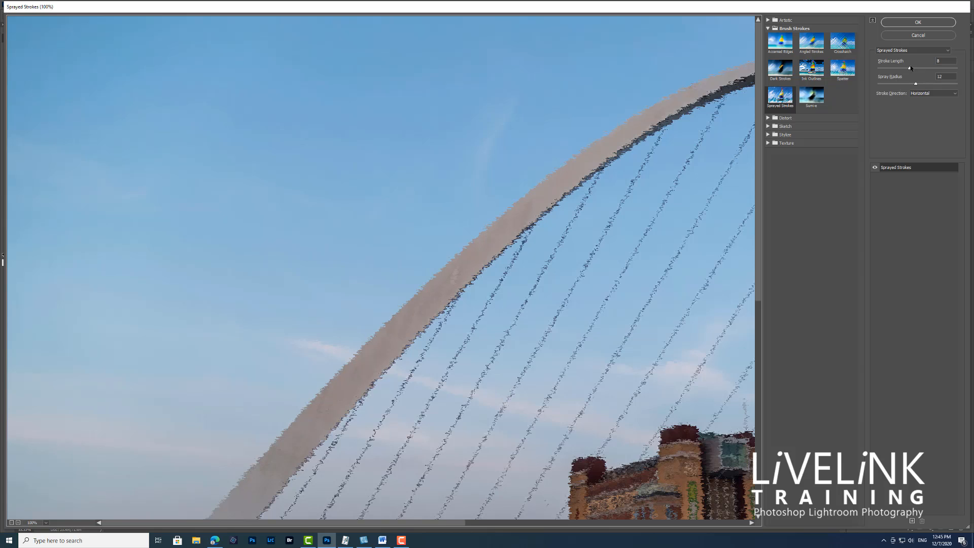
Apply Sprayed Strokes to the background copy with Stroke Length 0, Spray Radius 0 and Horizontal stroke direction.
left_click_drag(910, 67, 857, 74)
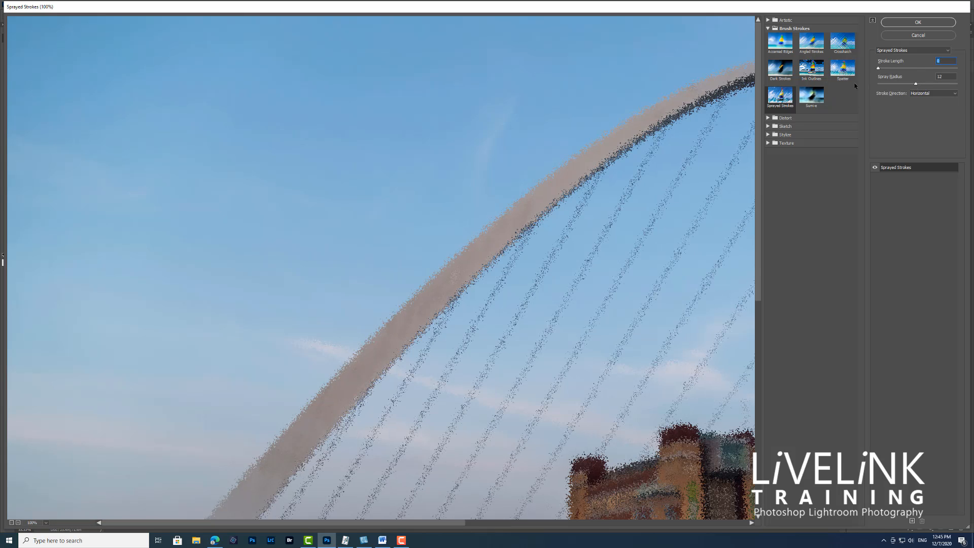
left_click(916, 84)
key("ctrl+minus")
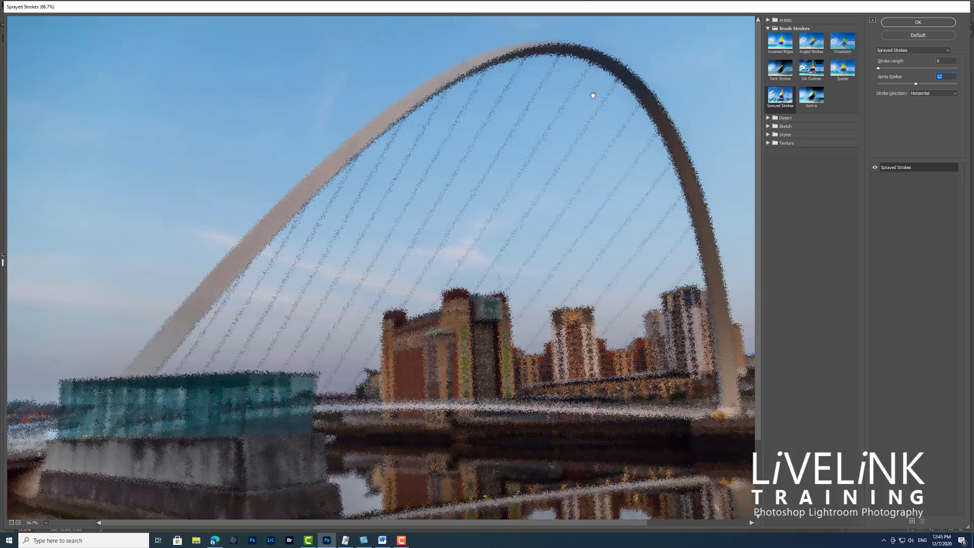
key("ctrl+minus")
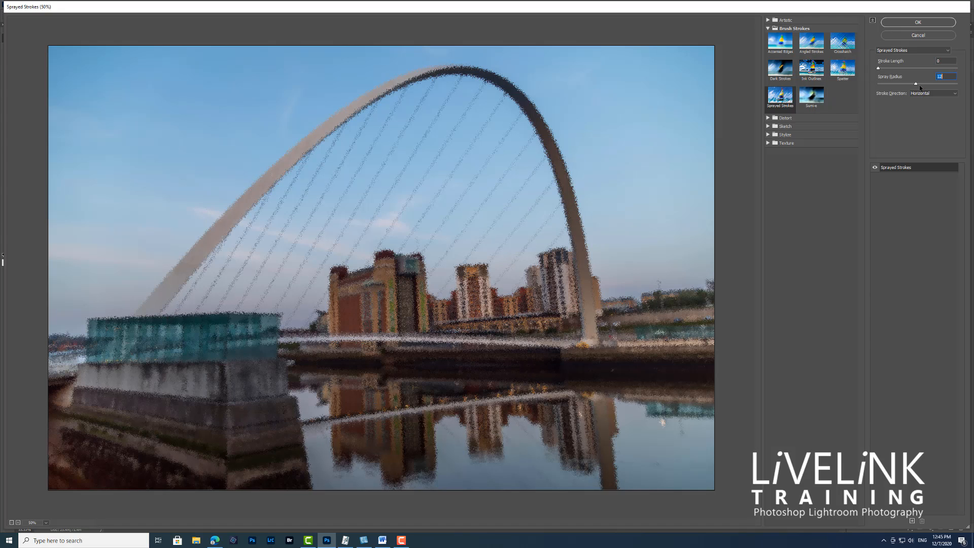
left_click_drag(917, 85, 864, 85)
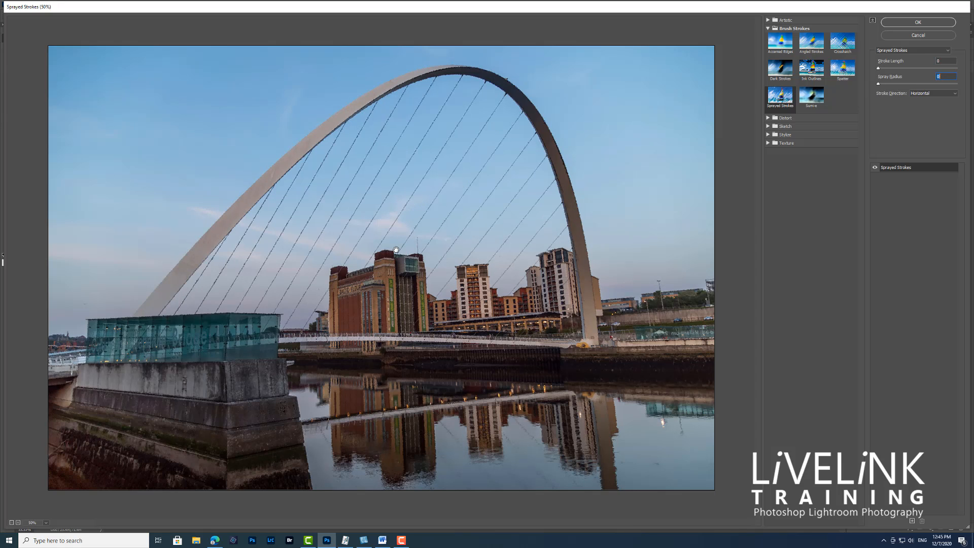
scroll(396, 249, "up", 1)
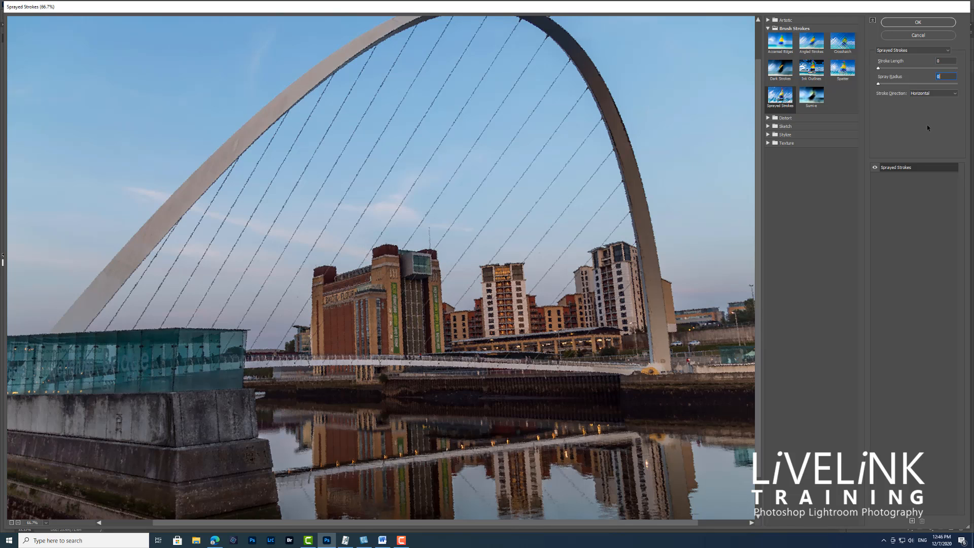
left_click(918, 22)
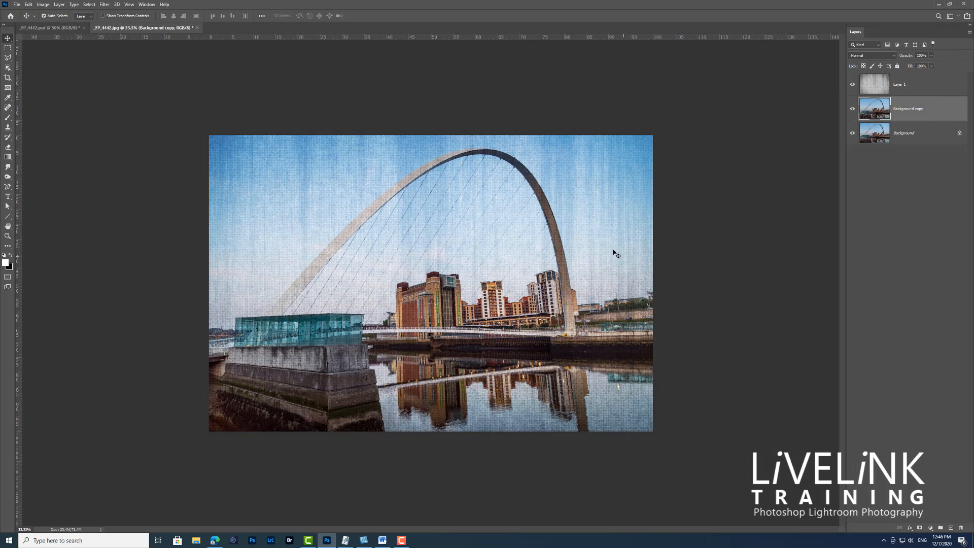
Examine the combined Sprayed Strokes and canvas texture on the bridge cables and buildings at 100% magnification.
key("ctrl")
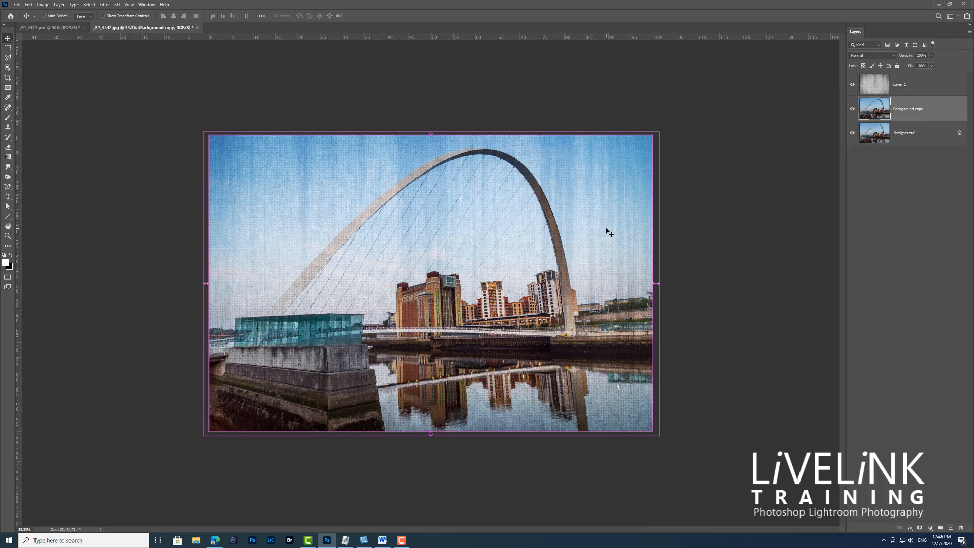
key("ctrl+plus")
key("ctrl+plus")
key("ctrl+plus")
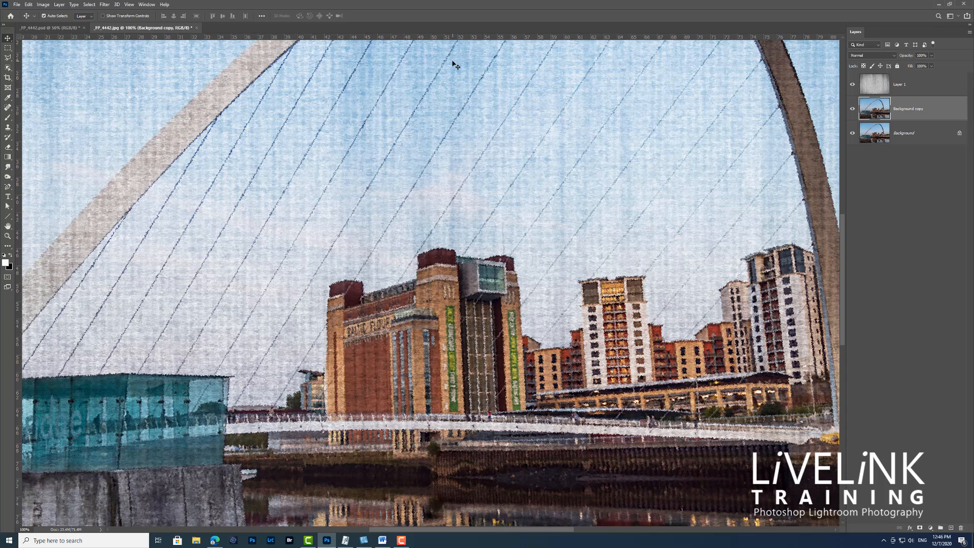
key("ctrl+minus")
key("ctrl+minus")
key("ctrl+minus")
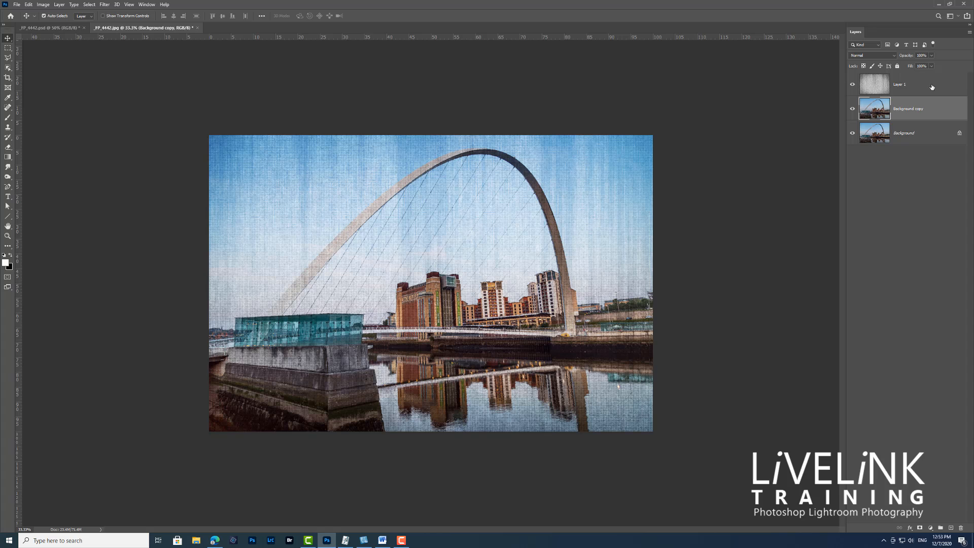
Flatten the texture and photo layers into a single image and inspect the flattened canvas painting at 100% magnification.
left_click(932, 87)
left_click(969, 32)
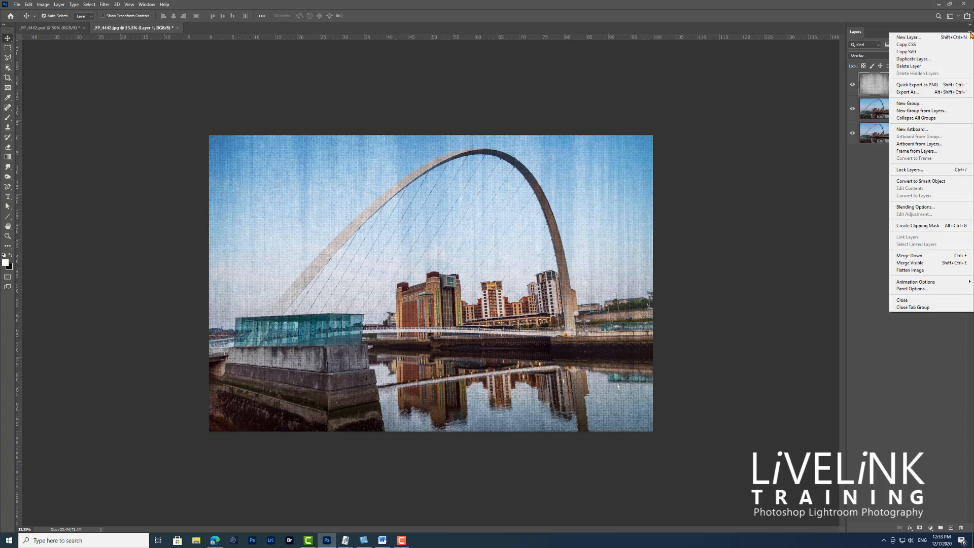
left_click(921, 272)
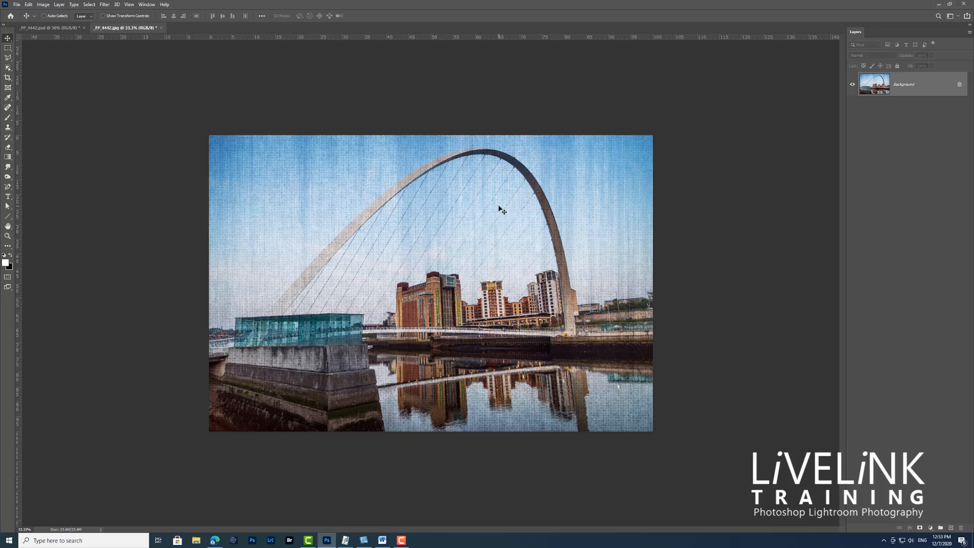
key("ctrl+1")
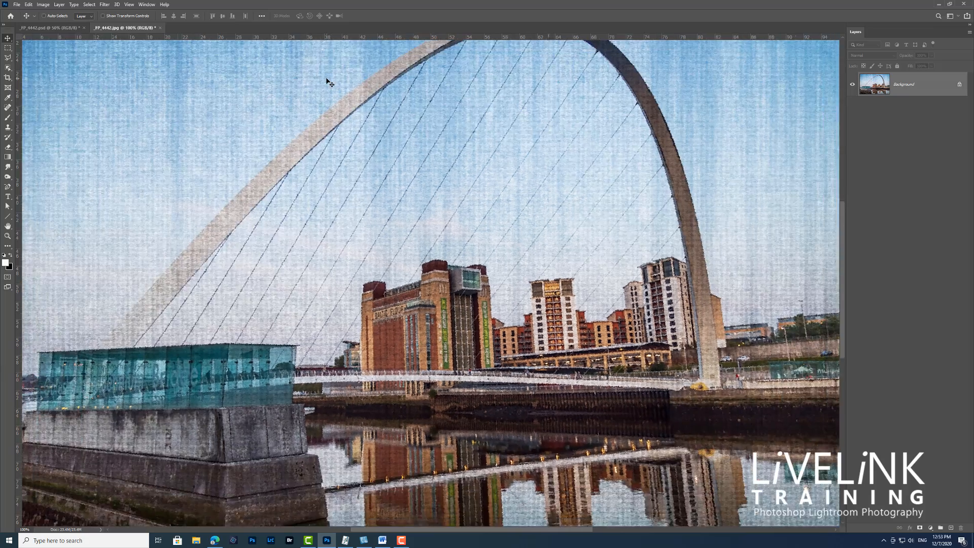
key("ctrl+minus")
key("ctrl+minus")
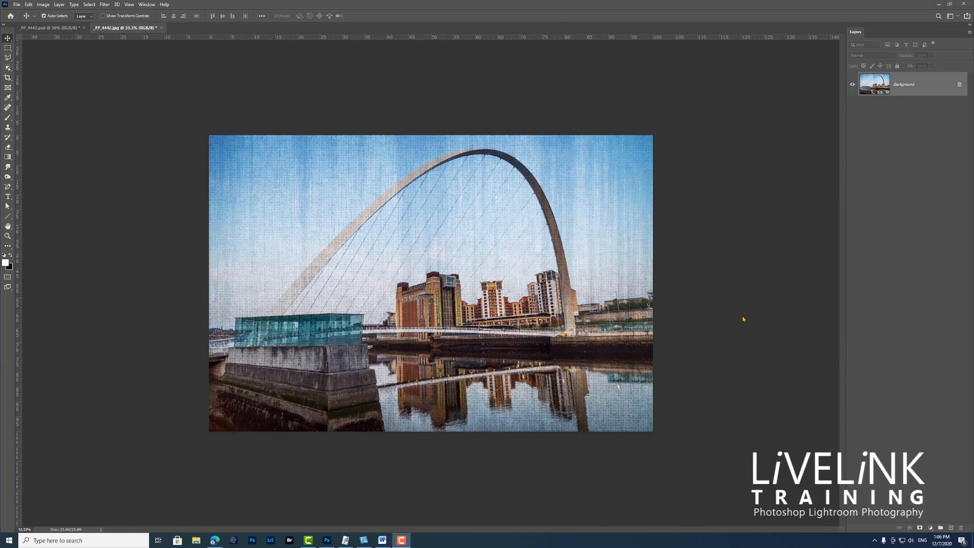